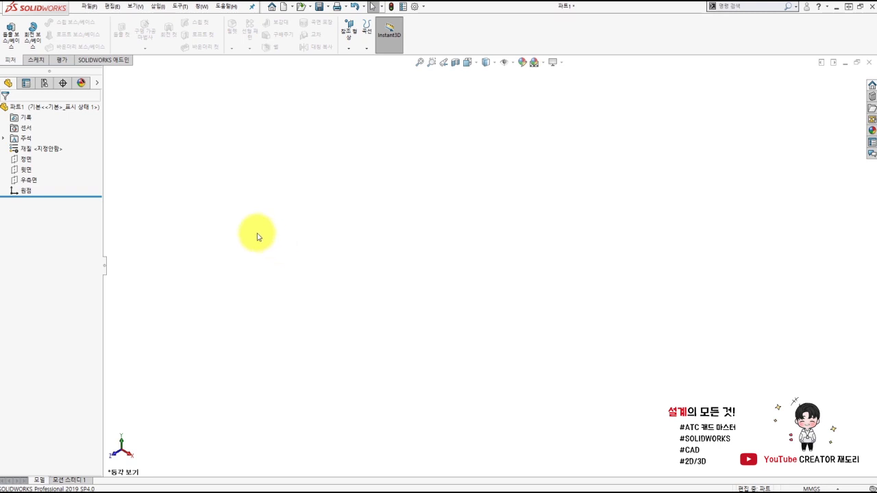
Start a sketch on the Top Plane and draw a center rectangle at the origin
{"action": "left_click", "coordinate": [36, 60]}
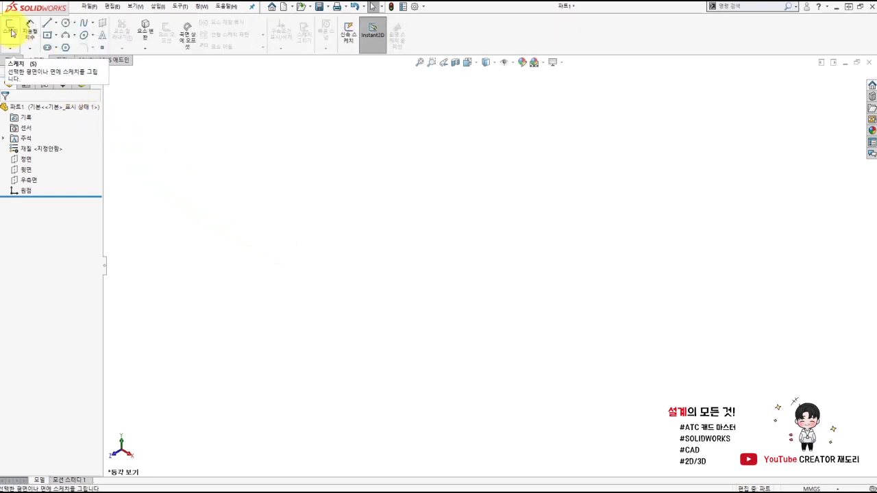
{"action": "left_click", "coordinate": [14, 41]}
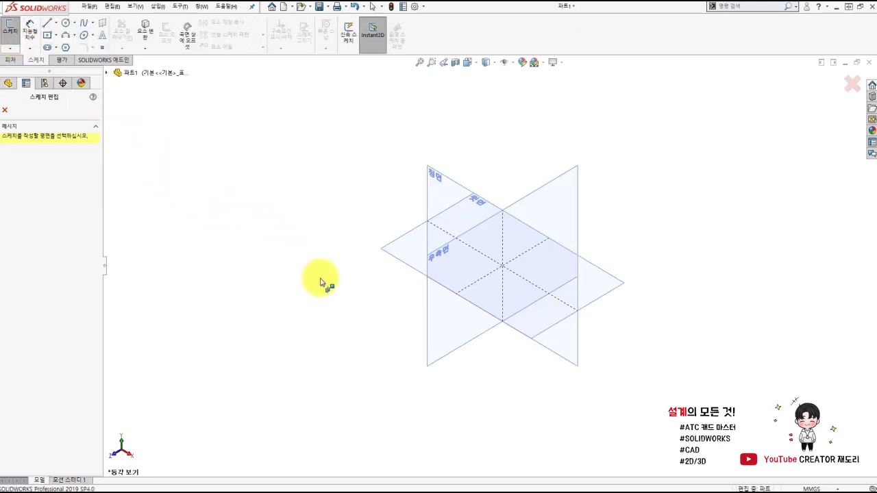
{"action": "left_click", "coordinate": [395, 248]}
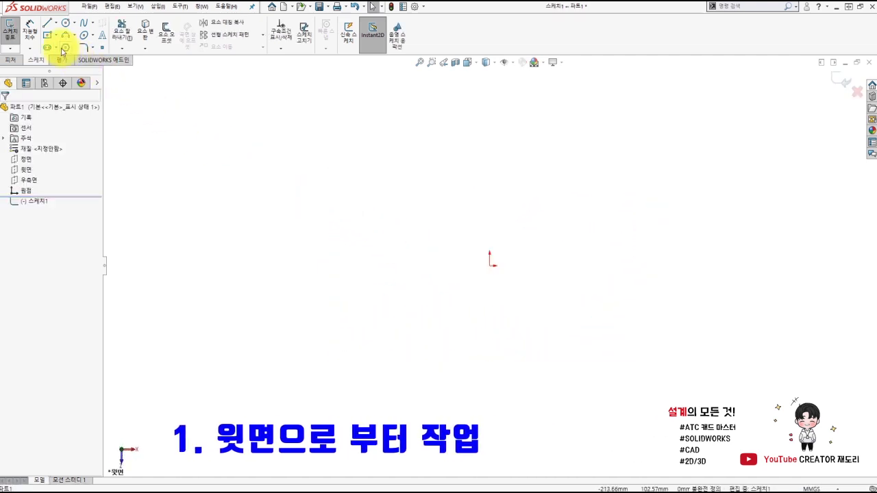
{"action": "left_click", "coordinate": [52, 38]}
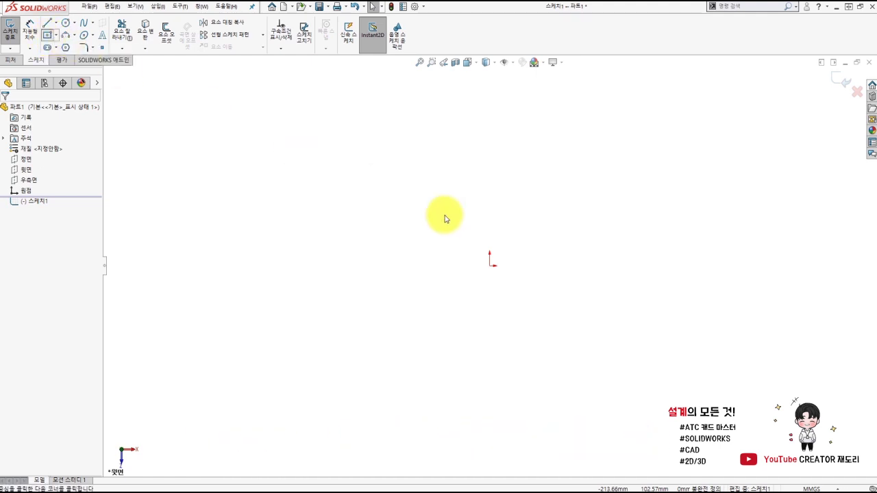
{"action": "left_click", "coordinate": [489, 265]}
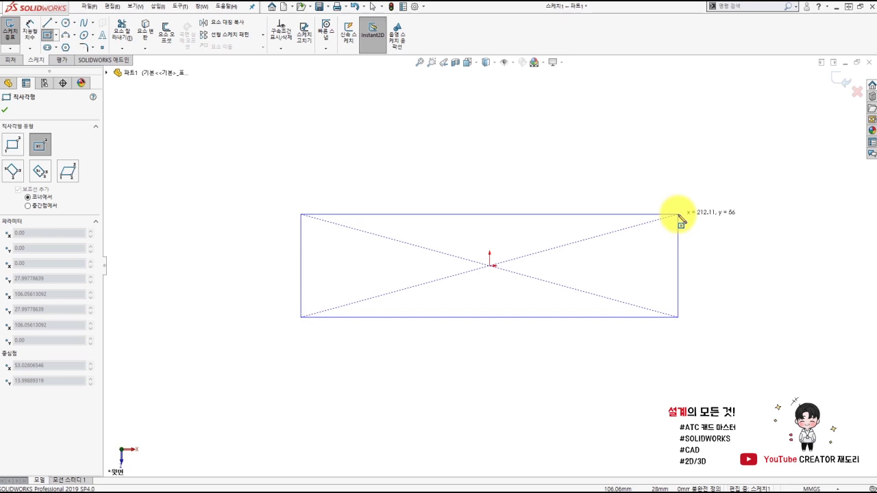
{"action": "left_click", "coordinate": [678, 214]}
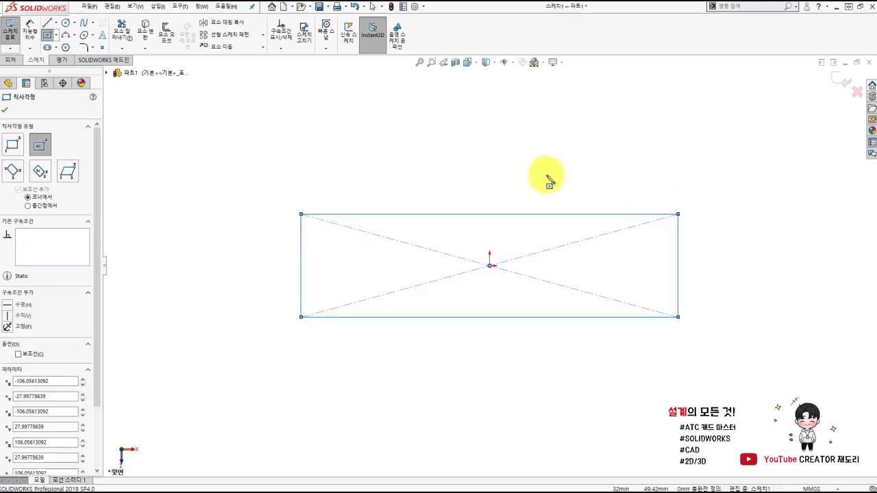
{"action": "right_click", "coordinate": [527, 152]}
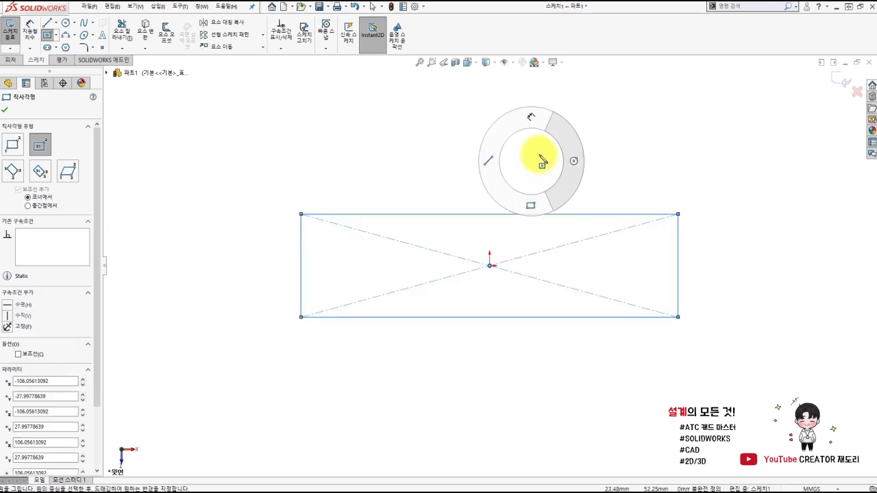
{"action": "mouse_move", "coordinate": [532, 146]}
{"action": "right_mouse_down"}
{"action": "mouse_move", "coordinate": [542, 155]}
{"action": "mouse_move", "coordinate": [539, 120]}
{"action": "right_mouse_up"}
Dimension the rectangle to 200 long and 50 deep
{"action": "left_click", "coordinate": [486, 218]}
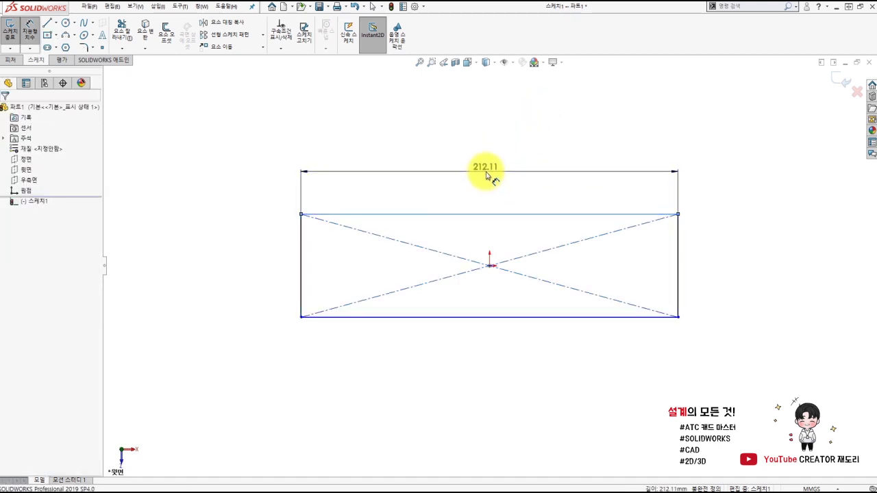
{"action": "left_click", "coordinate": [487, 175]}
{"action": "type", "text": "200"}
{"action": "key", "text": "Return"}
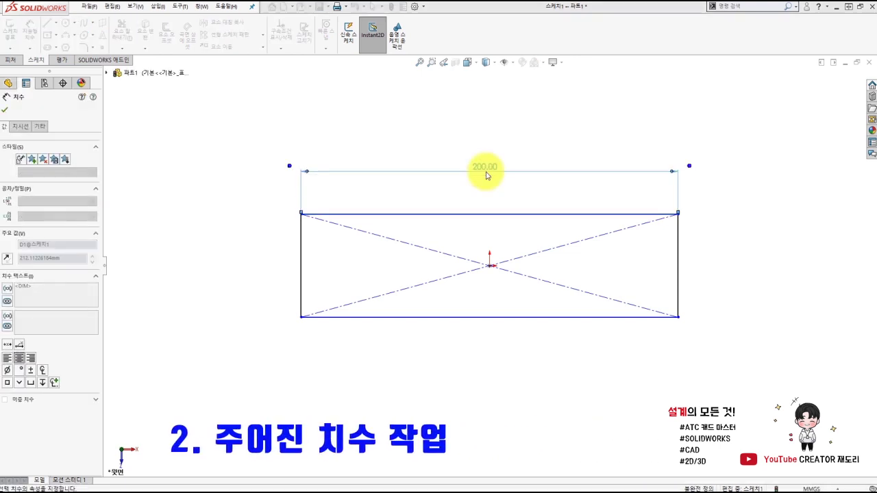
{"action": "left_click", "coordinate": [303, 269]}
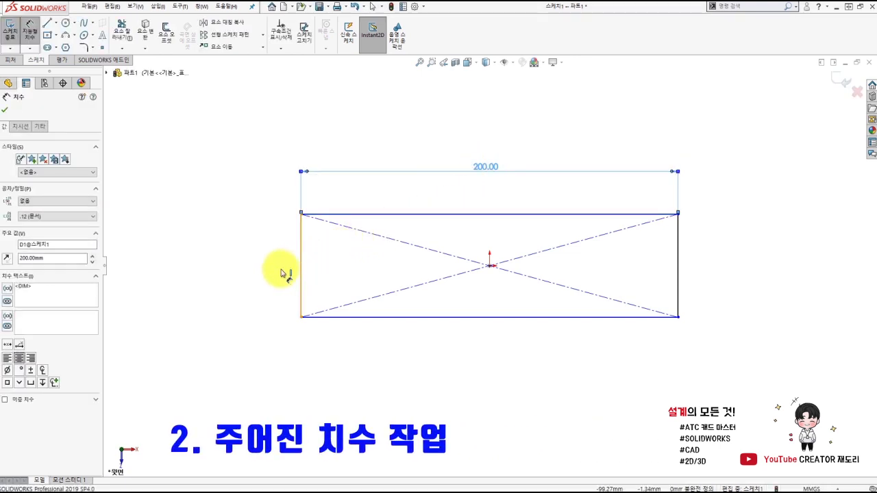
{"action": "left_click", "coordinate": [241, 274]}
{"action": "type", "text": "50"}
{"action": "key", "text": "Return"}
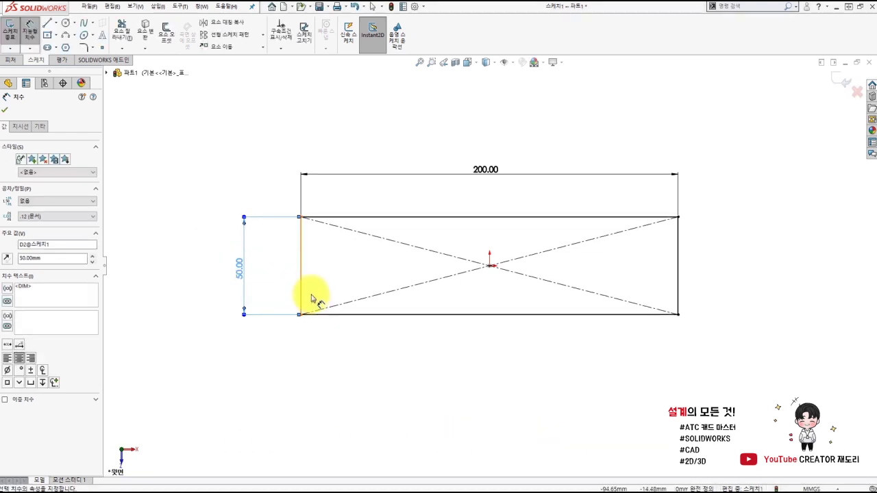
{"action": "left_click", "coordinate": [11, 60]}
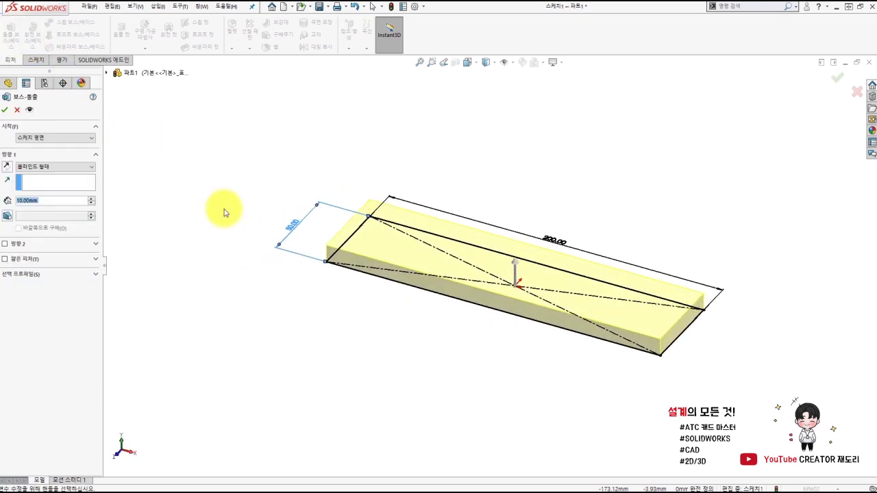
Extrude the rectangle 10 mm blind into a plate, then view its underside
{"action": "left_click", "coordinate": [5, 111]}
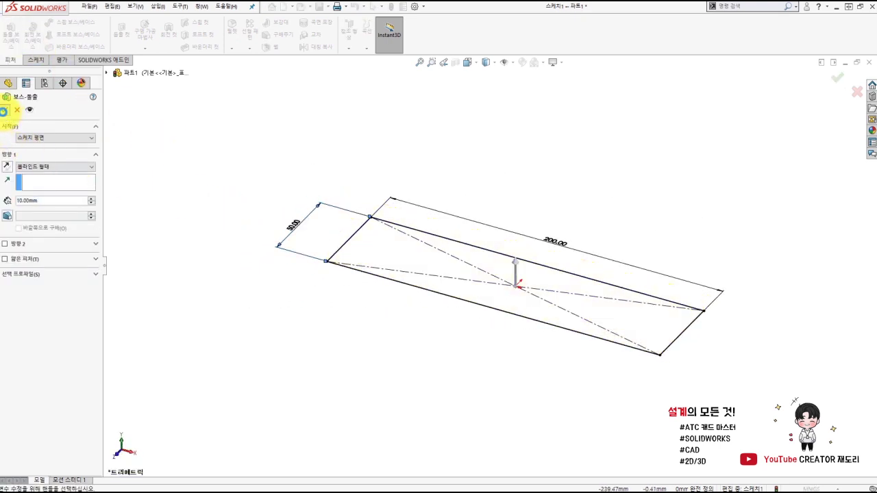
{"action": "mouse_move", "coordinate": [404, 348]}
{"action": "middle_mouse_down"}
{"action": "mouse_move", "coordinate": [417, 231]}
{"action": "mouse_move", "coordinate": [430, 271]}
{"action": "middle_mouse_up"}
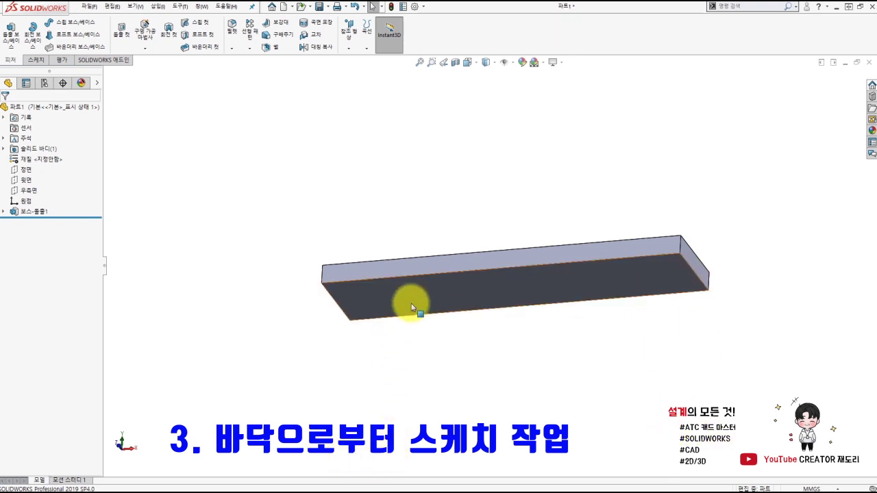
Sketch a corner rectangle strip across the plate's bottom face near its left end
{"action": "left_click", "coordinate": [377, 296]}
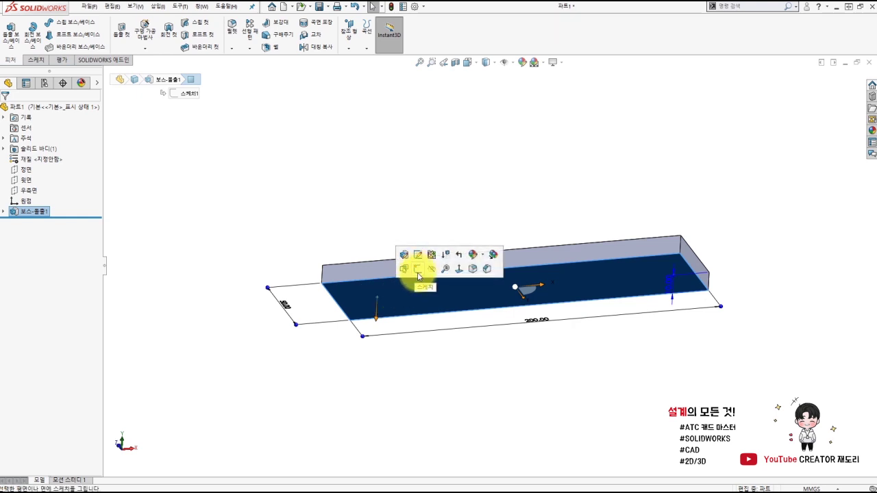
{"action": "left_click", "coordinate": [417, 270]}
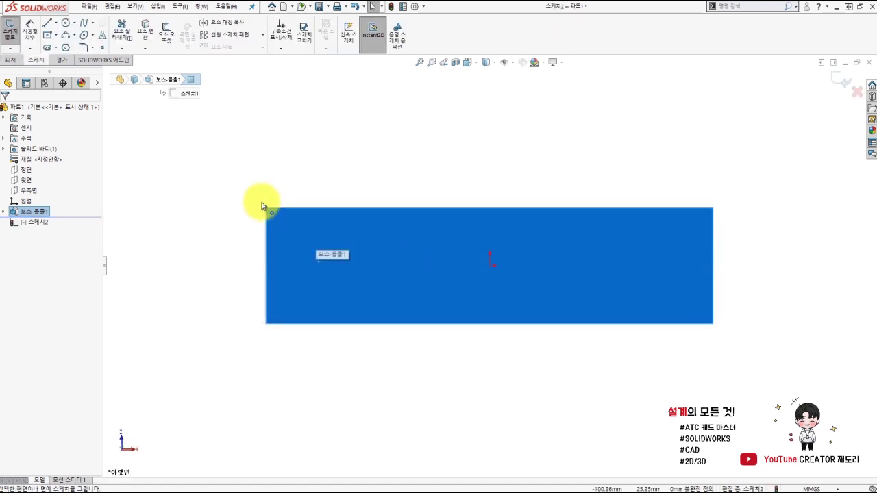
{"action": "left_click", "coordinate": [56, 37]}
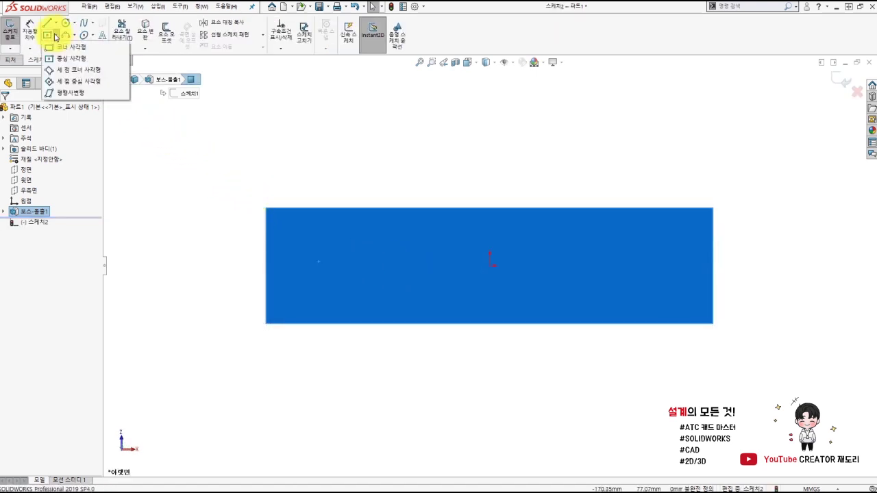
{"action": "left_click", "coordinate": [72, 49]}
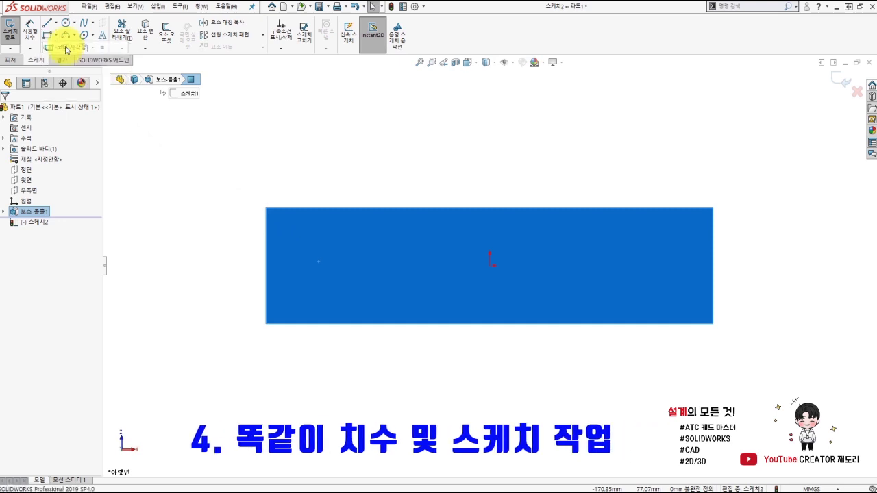
{"action": "left_click", "coordinate": [288, 209]}
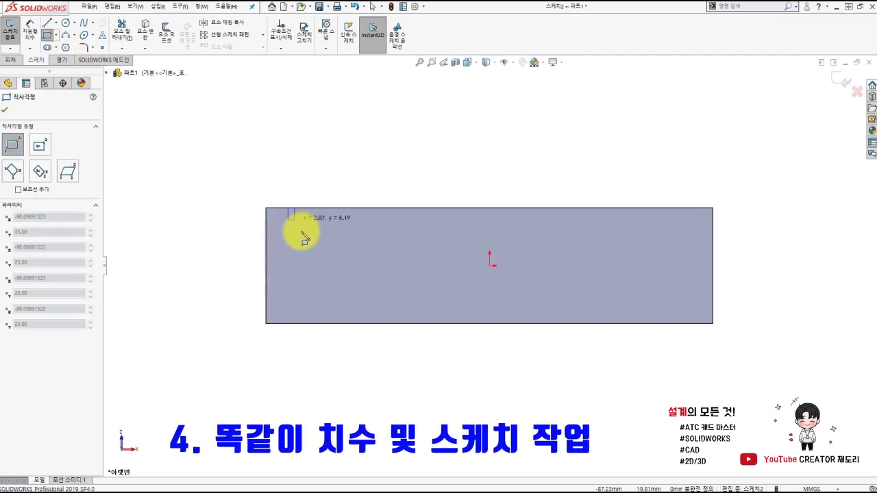
{"action": "left_click", "coordinate": [319, 323]}
{"action": "left_click", "coordinate": [318, 323]}
{"action": "key", "text": "Escape"}
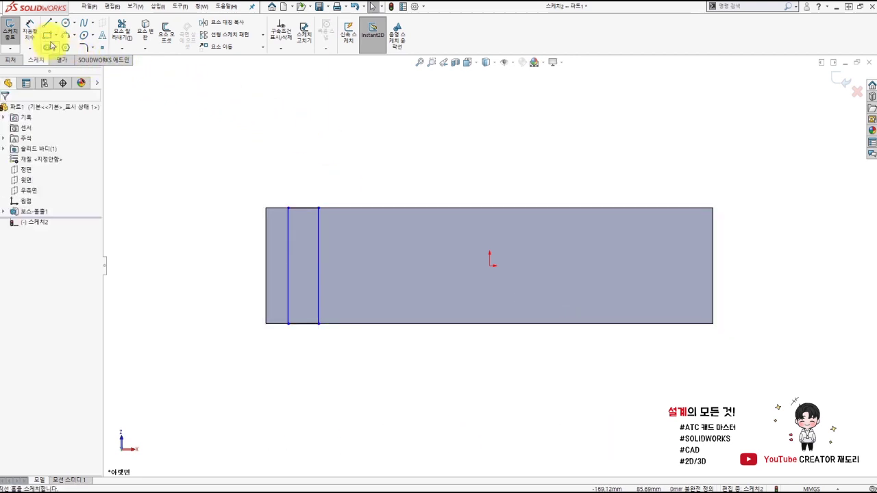
Dimension the strip 10 mm in from the left edge and 20 mm wide
{"action": "left_click", "coordinate": [30, 31]}
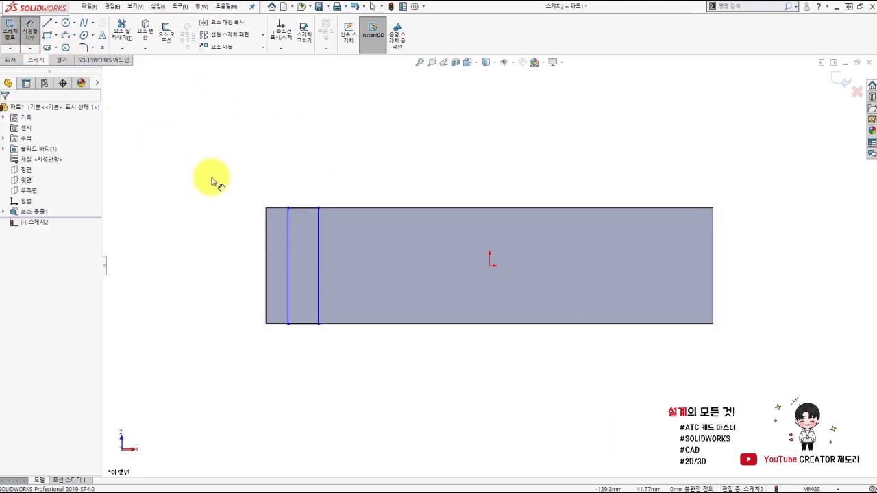
{"action": "left_click", "coordinate": [288, 230]}
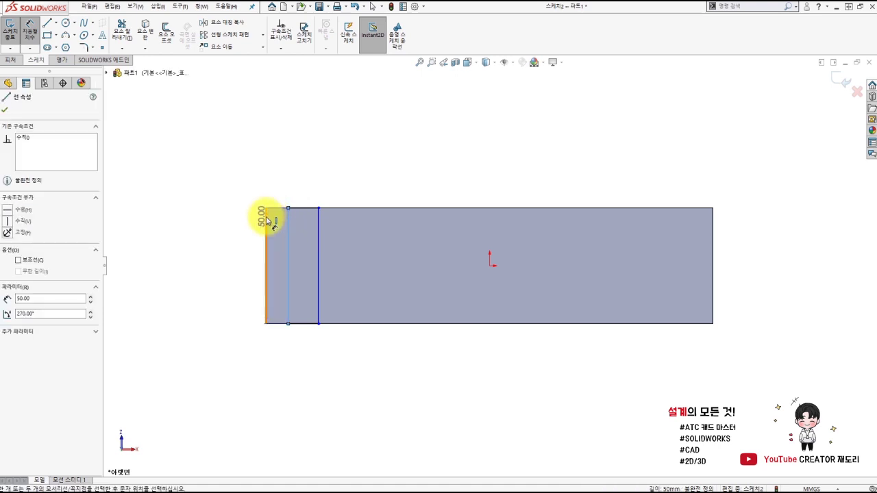
{"action": "left_click", "coordinate": [287, 209]}
{"action": "left_click", "coordinate": [273, 177]}
{"action": "type", "text": "10"}
{"action": "key", "text": "Return"}
{"action": "left_click", "coordinate": [304, 207]}
{"action": "left_click", "coordinate": [316, 176]}
{"action": "type", "text": "20"}
{"action": "key", "text": "Return"}
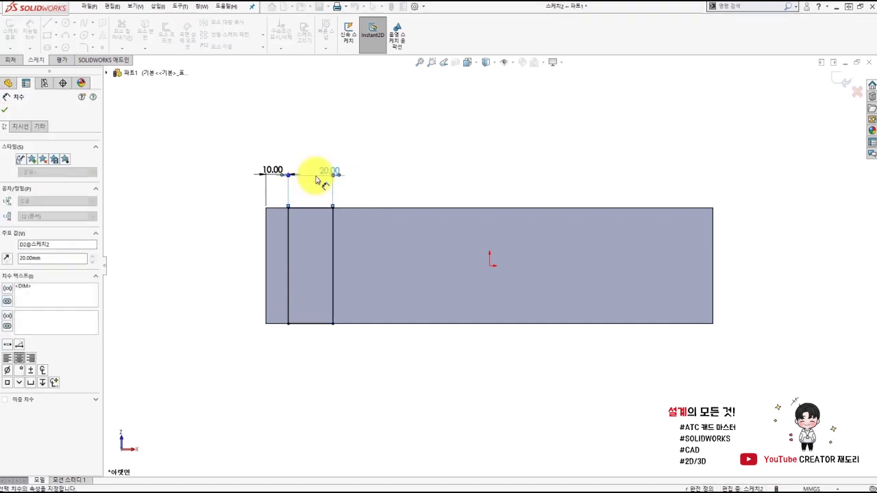
{"action": "left_click", "coordinate": [13, 61]}
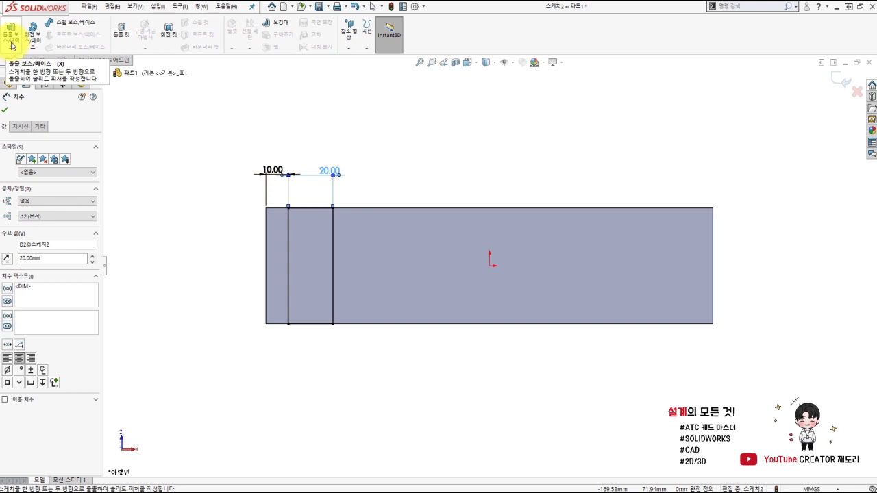
Extrude the strip sketch 50 mm to form a leg, then orbit and pan to inspect it
{"action": "left_click", "coordinate": [11, 46]}
{"action": "mouse_move", "coordinate": [414, 339]}
{"action": "middle_mouse_down"}
{"action": "mouse_move", "coordinate": [402, 336]}
{"action": "mouse_move", "coordinate": [349, 407]}
{"action": "middle_mouse_up"}
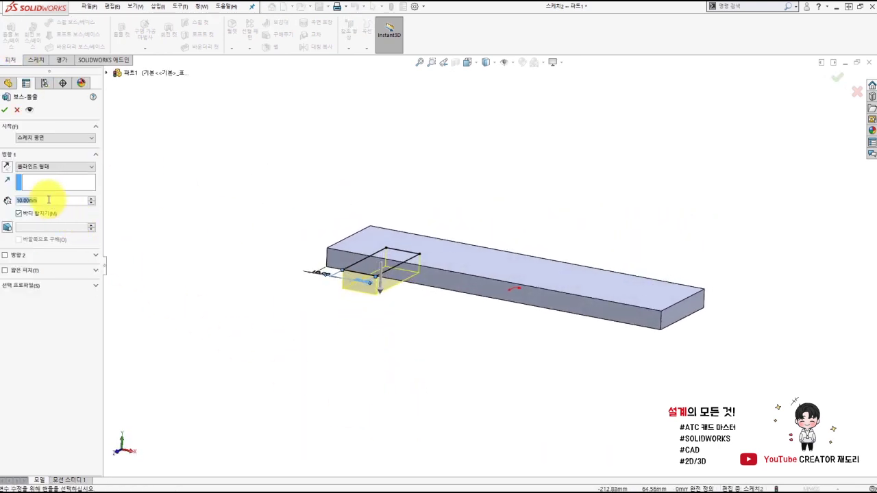
{"action": "type", "text": "50"}
{"action": "key", "text": "Return"}
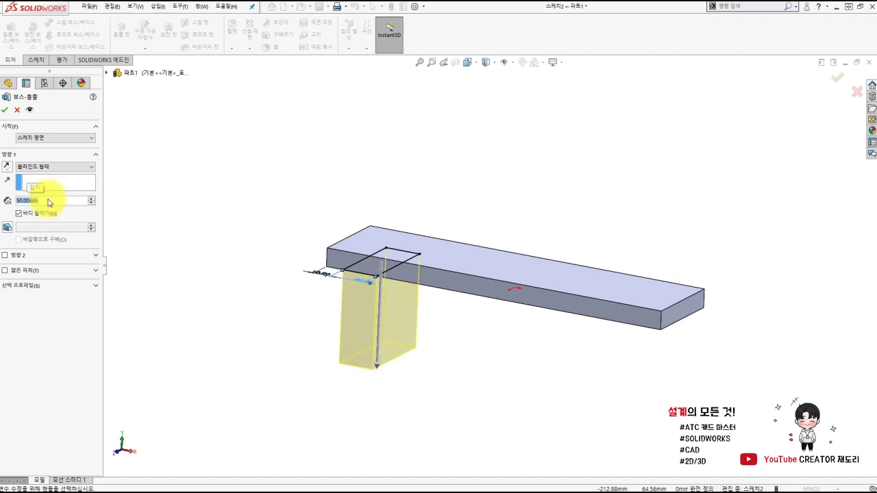
{"action": "mouse_move", "coordinate": [443, 377]}
{"action": "middle_mouse_down"}
{"action": "mouse_move", "coordinate": [473, 363]}
{"action": "mouse_move", "coordinate": [446, 397]}
{"action": "middle_mouse_up"}
{"action": "mouse_move", "coordinate": [555, 393]}
{"action": "middle_mouse_down", "text": "ctrl"}
{"action": "mouse_move", "coordinate": [539, 368]}
{"action": "mouse_move", "coordinate": [495, 359]}
{"action": "mouse_move", "coordinate": [490, 366]}
{"action": "middle_mouse_up", "text": "ctrl"}
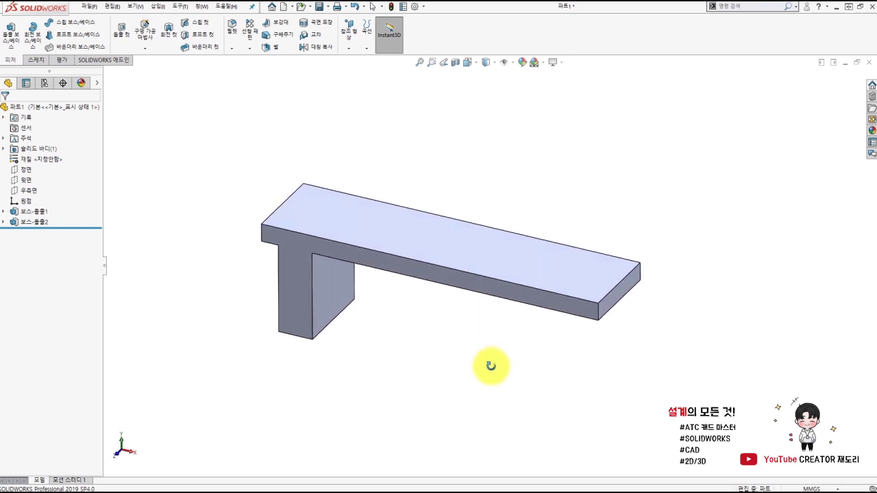
{"action": "left_click_drag", "start_coordinate": [515, 411], "coordinate": [554, 353]}
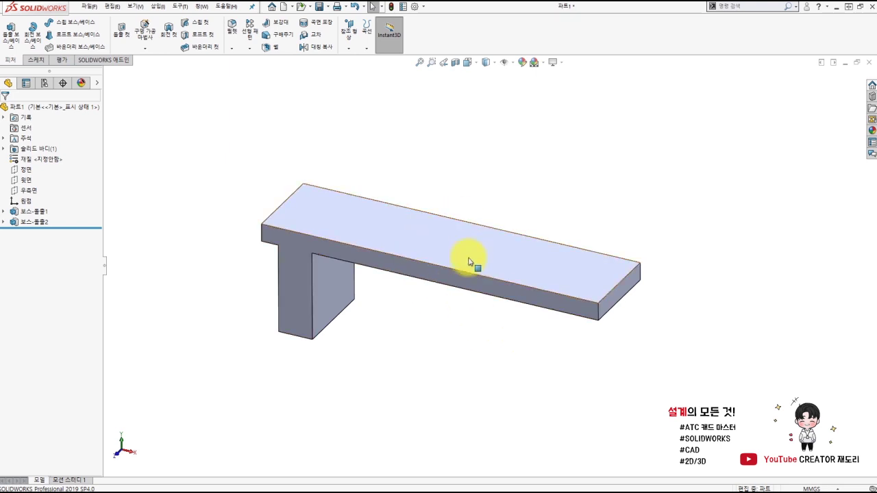
{"action": "mouse_move", "coordinate": [539, 405]}
{"action": "left_mouse_down"}
{"action": "mouse_move", "coordinate": [573, 319]}
{"action": "mouse_move", "coordinate": [572, 270]}
{"action": "left_mouse_up"}
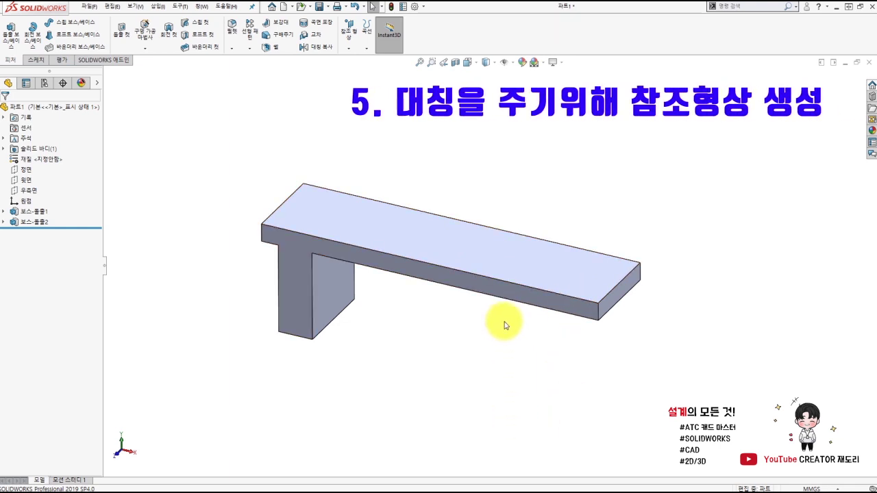
Create a reference plane offset 100 mm from the plate's end face, flipped inward
{"action": "left_click", "coordinate": [349, 49]}
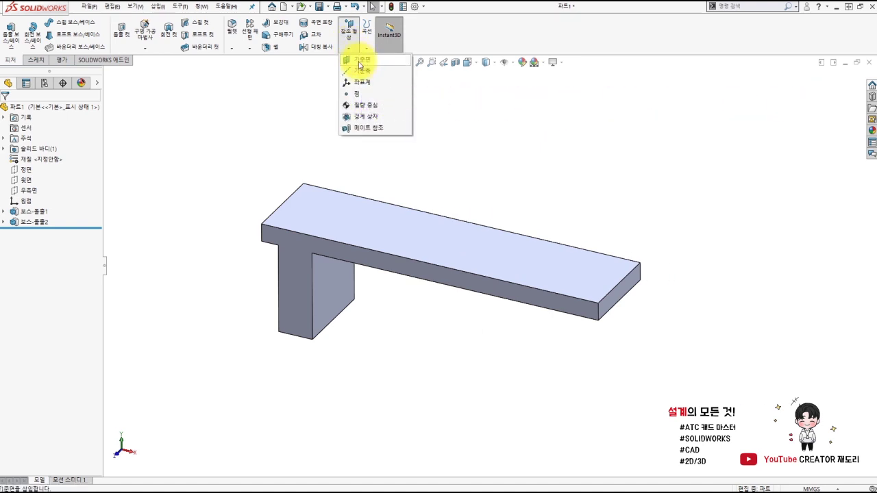
{"action": "left_click", "coordinate": [360, 65]}
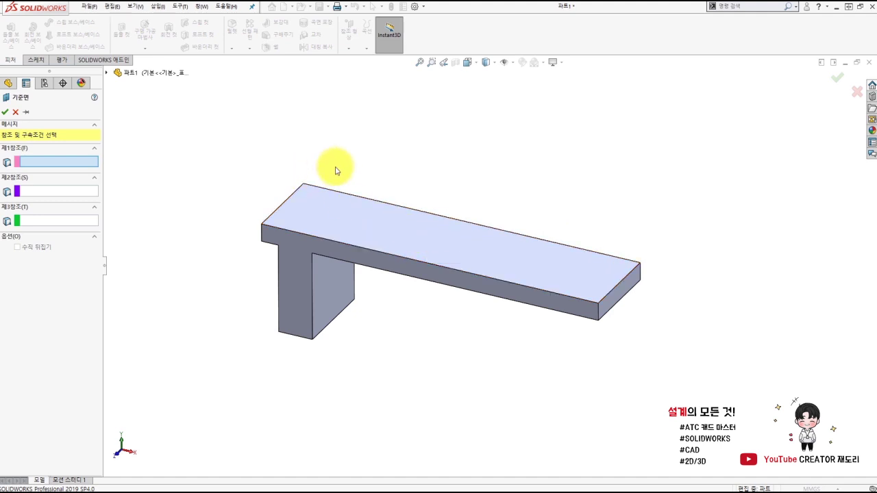
{"action": "left_click", "coordinate": [626, 289]}
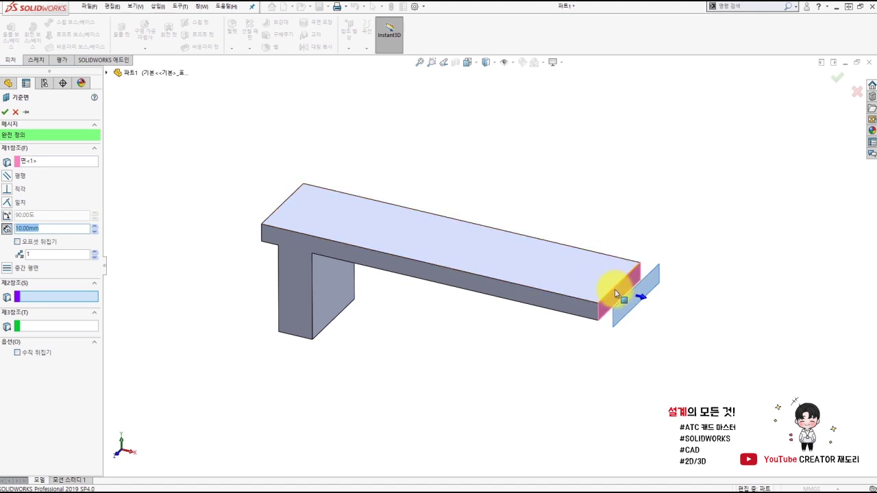
{"action": "left_click", "coordinate": [18, 242]}
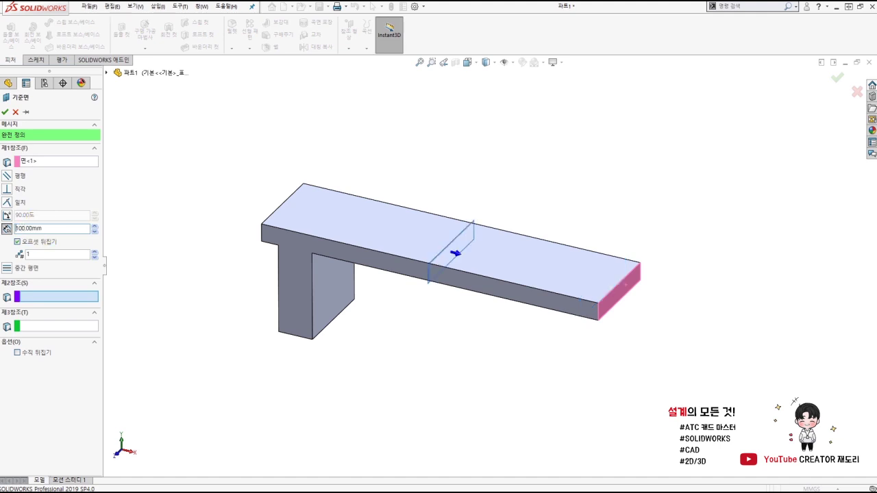
{"action": "left_click", "coordinate": [6, 113]}
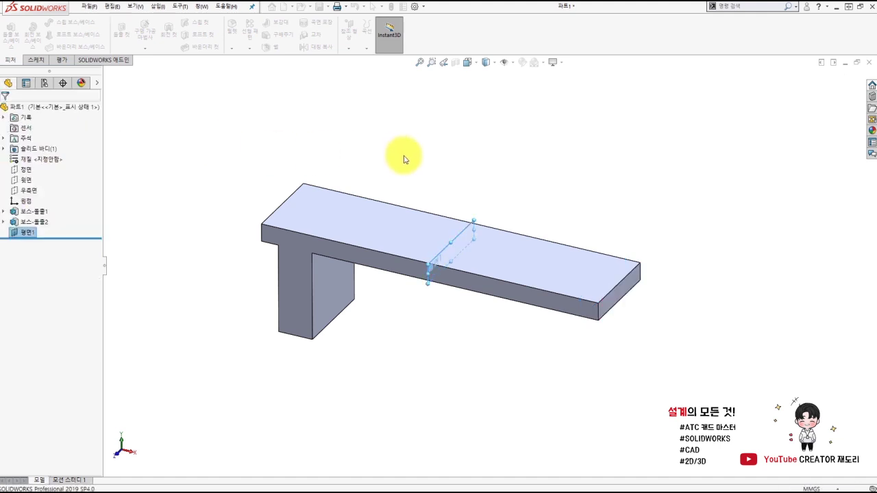
{"action": "left_click", "coordinate": [448, 253]}
Start a new sketch on reference plane 평면1
{"action": "middle_click_drag", "start_coordinate": [434, 278], "coordinate": [442, 274]}
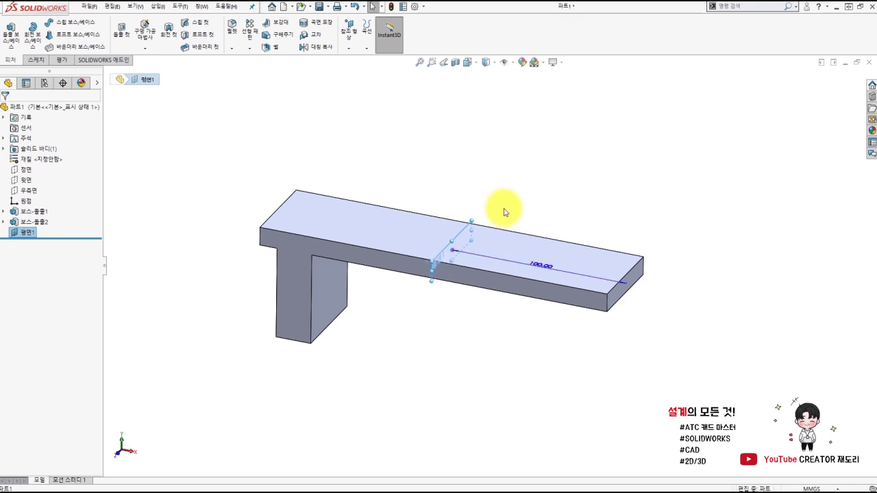
{"action": "key", "text": "Escape"}
{"action": "left_click", "coordinate": [469, 226]}
{"action": "mouse_move", "coordinate": [464, 229]}
{"action": "middle_mouse_down"}
{"action": "mouse_move", "coordinate": [431, 221]}
{"action": "mouse_move", "coordinate": [461, 219]}
{"action": "mouse_move", "coordinate": [425, 217]}
{"action": "mouse_move", "coordinate": [480, 172]}
{"action": "mouse_move", "coordinate": [446, 225]}
{"action": "mouse_move", "coordinate": [479, 226]}
{"action": "middle_mouse_up"}
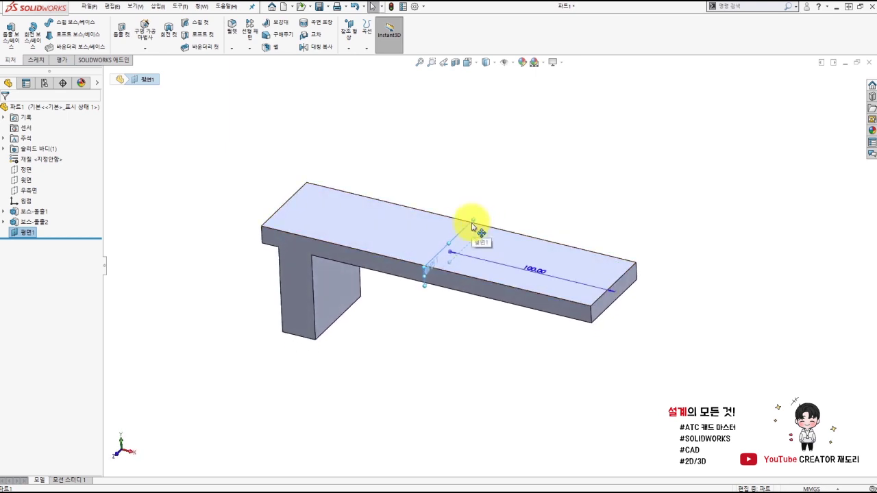
{"action": "left_click", "coordinate": [472, 221]}
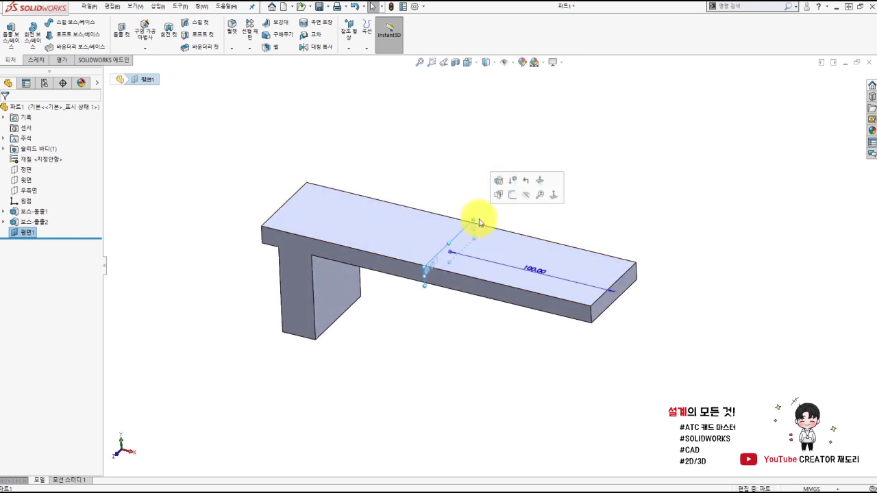
{"action": "left_click", "coordinate": [510, 197]}
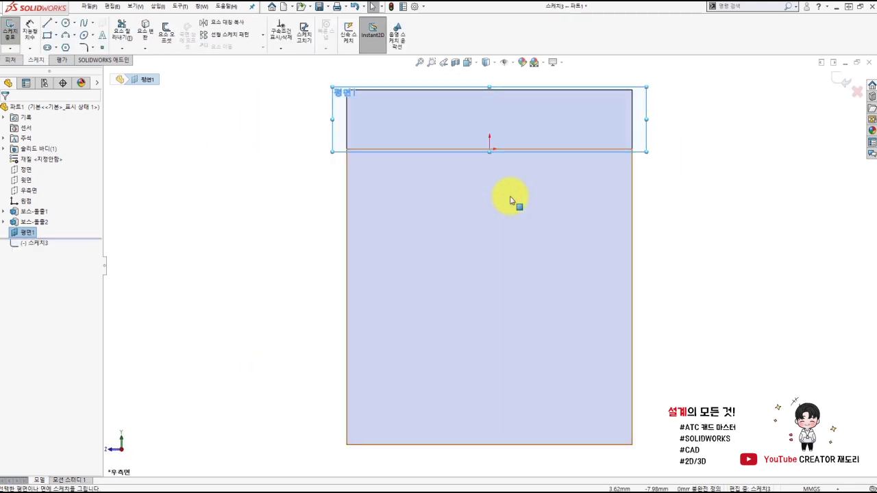
{"action": "left_click", "coordinate": [488, 175]}
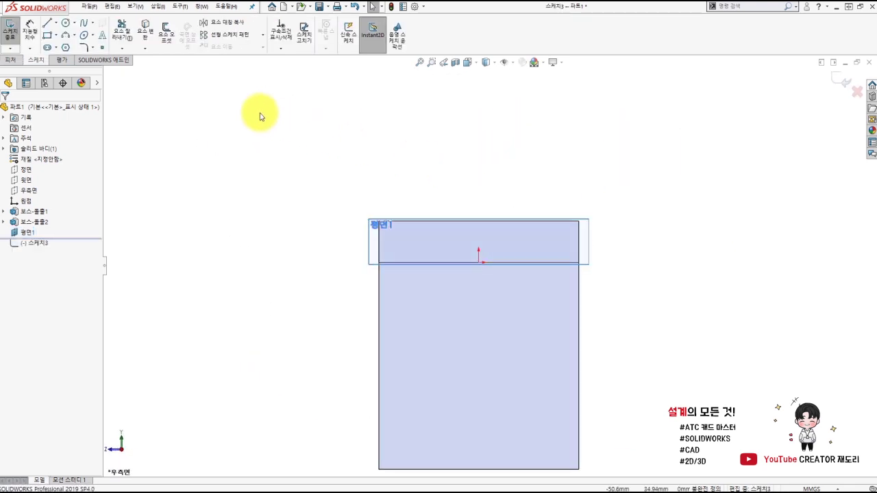
Draw a circle centred on the plate's top edge and dimension it 18 mm diameter
{"action": "left_click", "coordinate": [66, 25]}
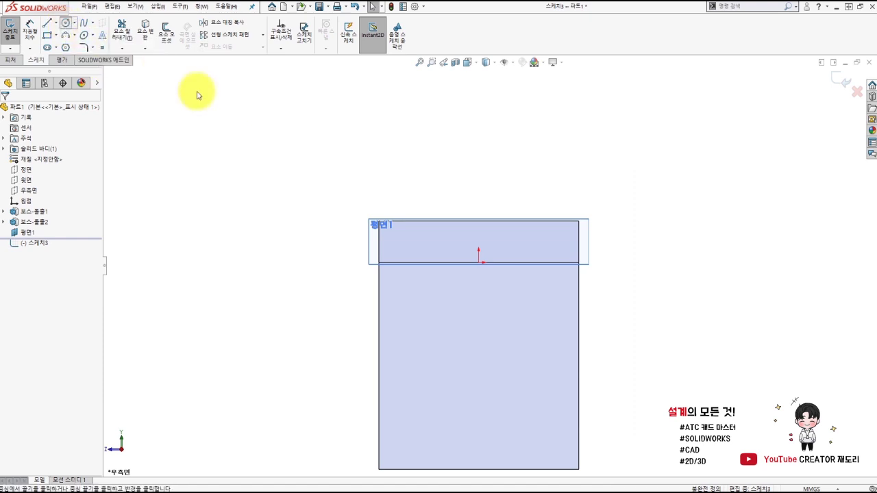
{"action": "left_click", "coordinate": [478, 221]}
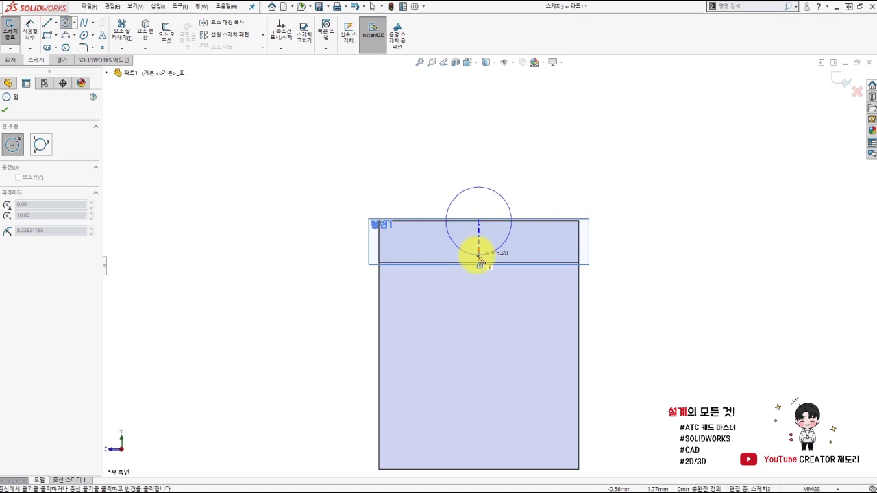
{"action": "left_click", "coordinate": [478, 254]}
{"action": "left_click", "coordinate": [29, 30]}
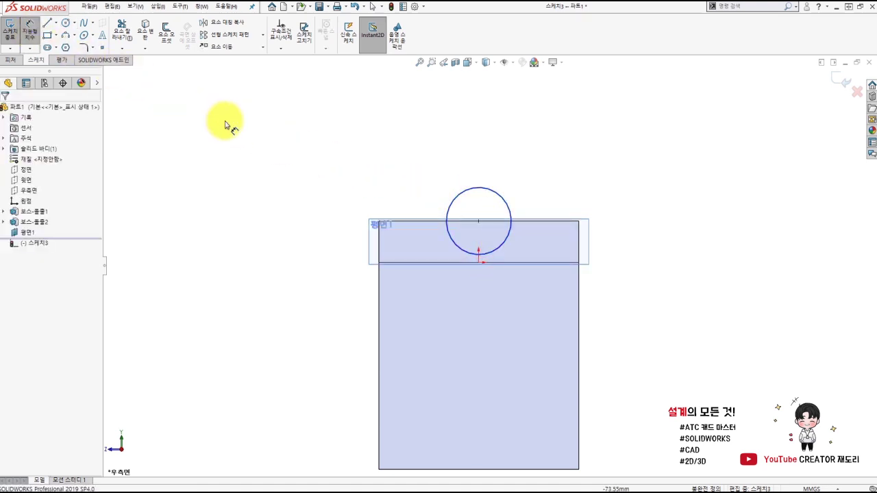
{"action": "left_click", "coordinate": [504, 201]}
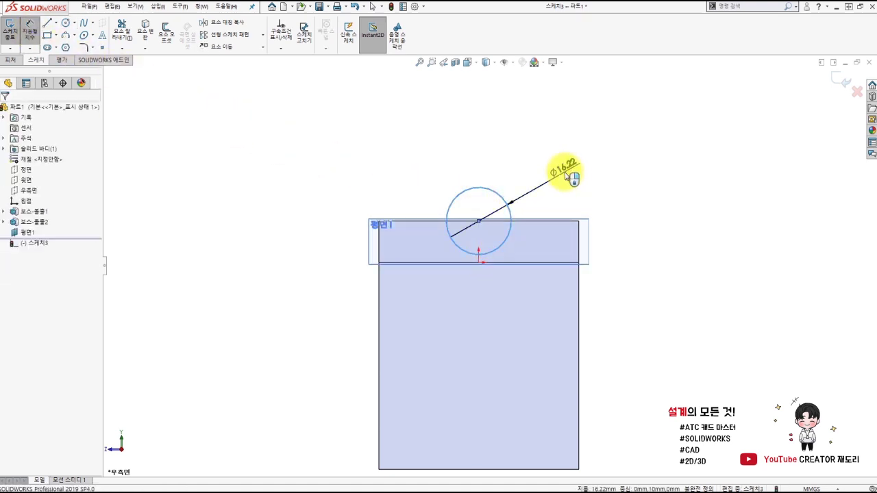
{"action": "left_click", "coordinate": [566, 175]}
{"action": "type", "text": "18"}
{"action": "key", "text": "Return"}
{"action": "mouse_move", "coordinate": [568, 177]}
{"action": "middle_mouse_down"}
{"action": "mouse_move", "coordinate": [492, 251]}
{"action": "mouse_move", "coordinate": [532, 268]}
{"action": "mouse_move", "coordinate": [538, 283]}
{"action": "mouse_move", "coordinate": [505, 298]}
{"action": "middle_mouse_up"}
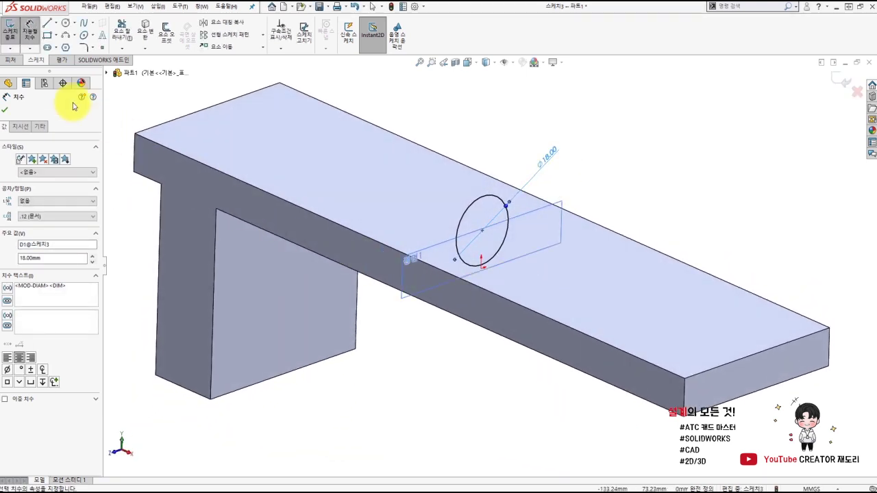
{"action": "left_click", "coordinate": [11, 60]}
{"action": "left_click", "coordinate": [10, 34]}
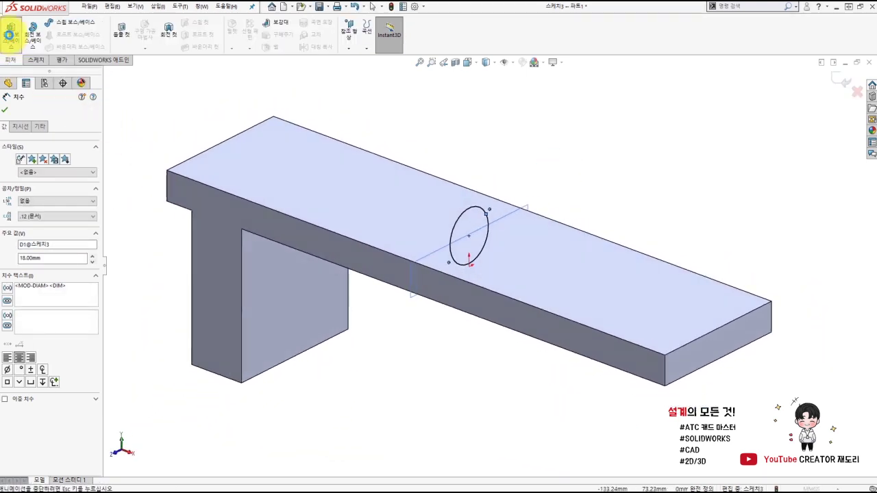
Extrude the 18 mm circle 100 mm with a Mid Plane end condition
{"action": "left_click", "coordinate": [60, 140]}
{"action": "left_click", "coordinate": [59, 157]}
{"action": "left_click", "coordinate": [64, 169]}
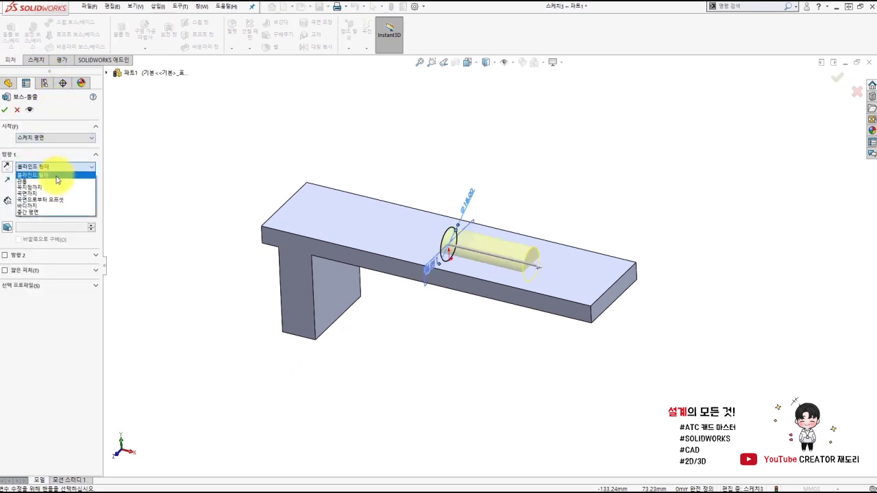
{"action": "left_click", "coordinate": [38, 215]}
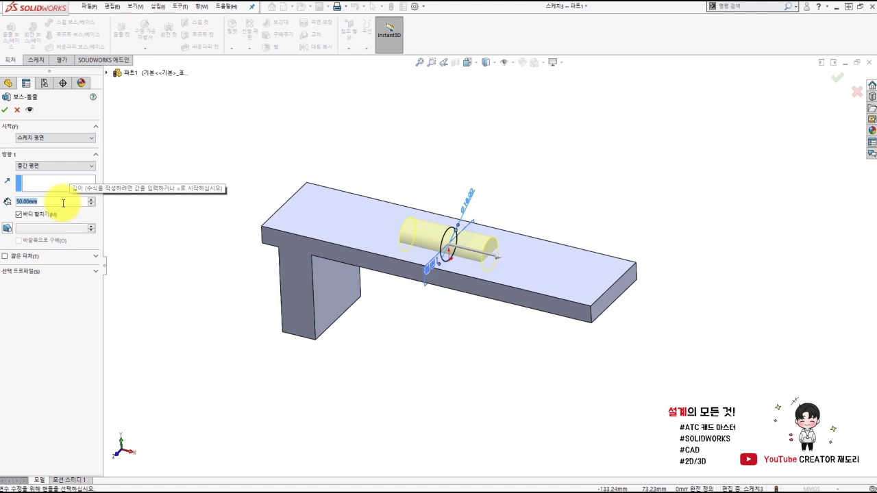
{"action": "type", "text": "100"}
{"action": "key", "text": "Return"}
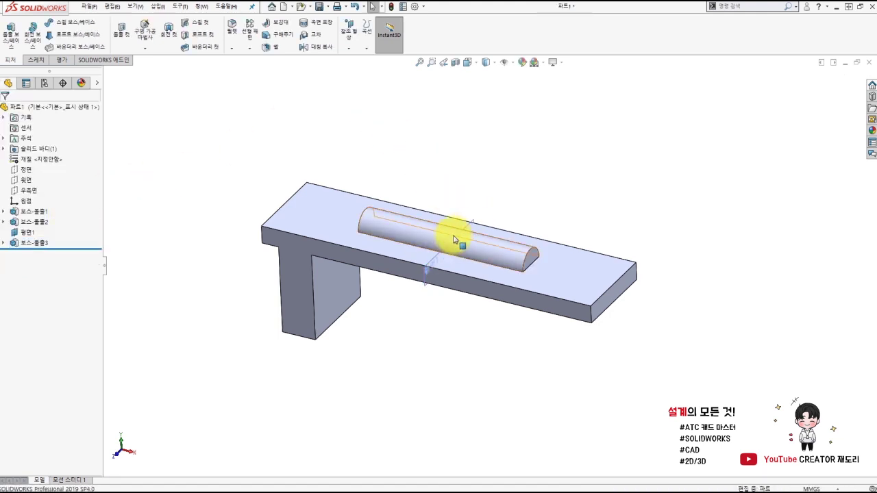
{"action": "left_click", "coordinate": [441, 260]}
Hide reference plane 평면1 via its context toolbar
{"action": "key", "text": "Escape"}
{"action": "left_click", "coordinate": [446, 205]}
{"action": "mouse_move", "coordinate": [483, 251]}
{"action": "middle_mouse_down"}
{"action": "mouse_move", "coordinate": [544, 219]}
{"action": "mouse_move", "coordinate": [505, 198]}
{"action": "mouse_move", "coordinate": [506, 209]}
{"action": "middle_mouse_up"}
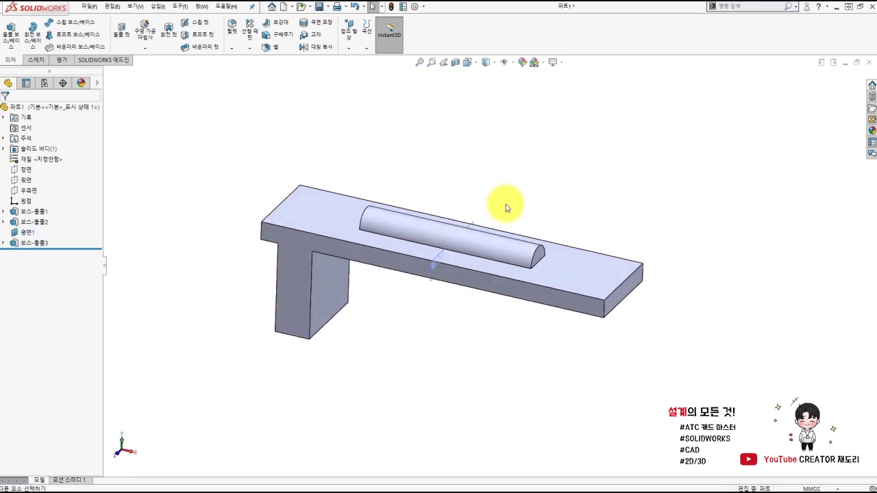
{"action": "left_click", "coordinate": [474, 226]}
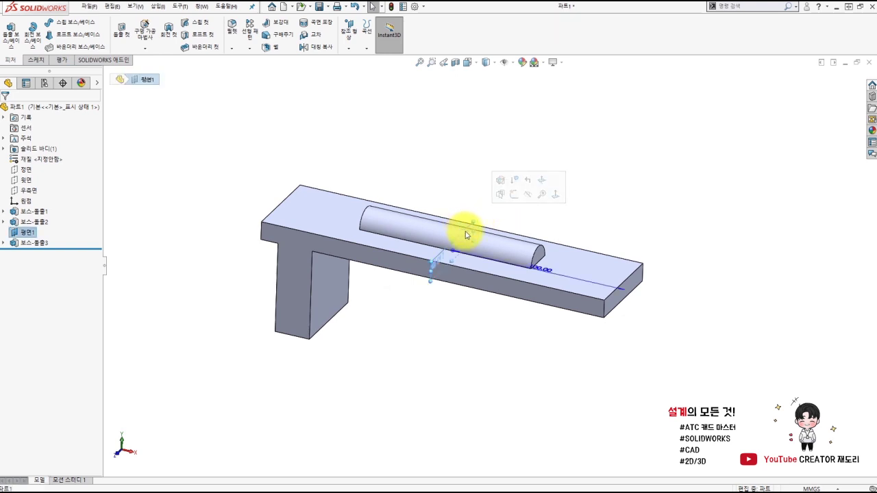
{"action": "left_click_drag", "start_coordinate": [541, 269], "coordinate": [582, 226]}
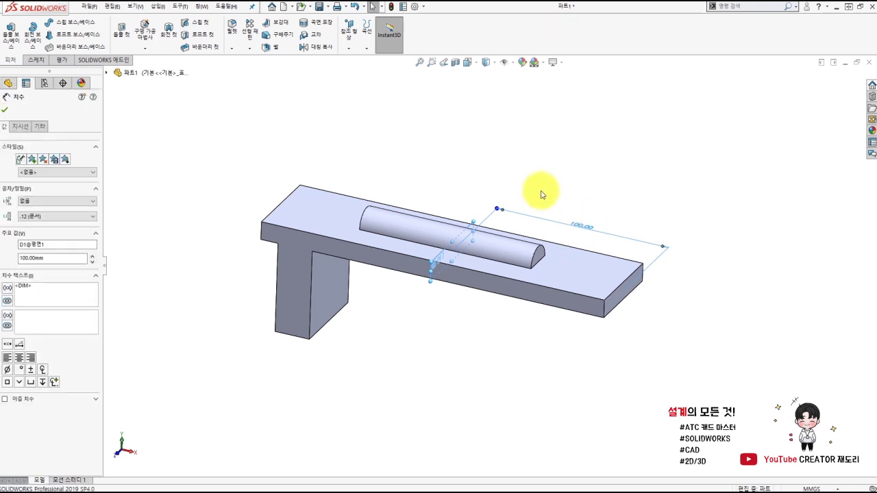
{"action": "key", "text": "Escape"}
{"action": "left_click", "coordinate": [436, 235]}
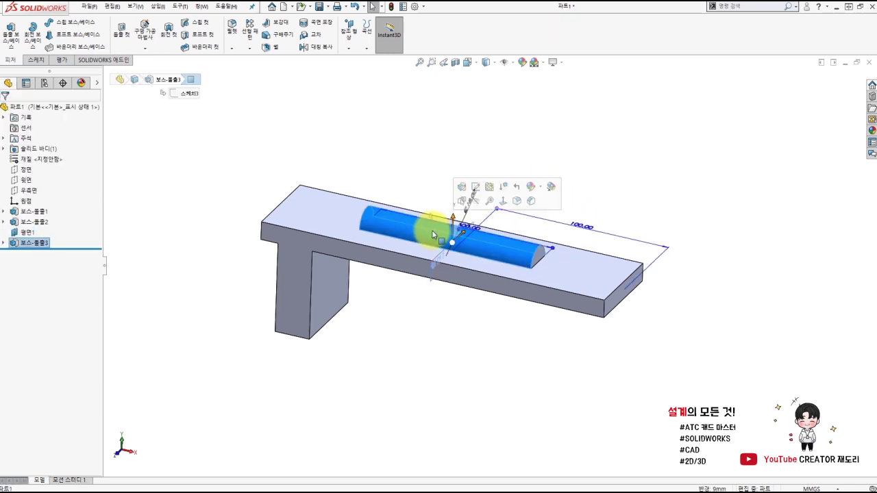
{"action": "left_click", "coordinate": [407, 184]}
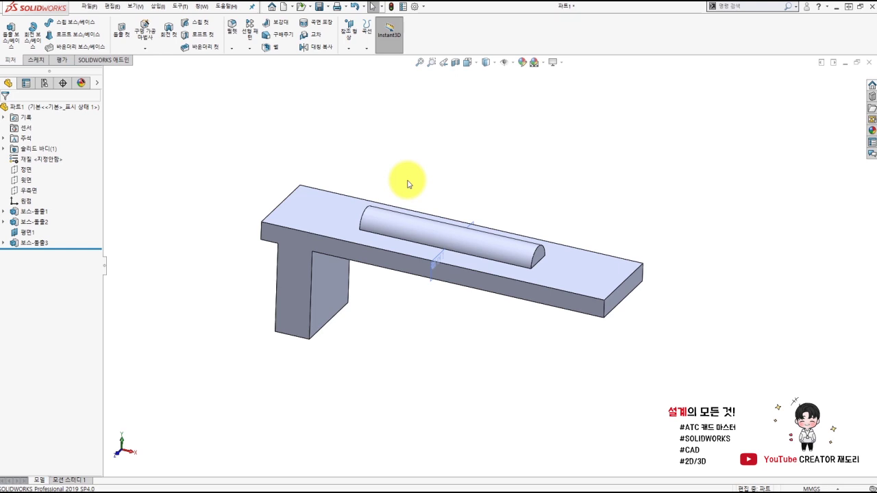
{"action": "middle_click_drag", "start_coordinate": [407, 184], "coordinate": [476, 217]}
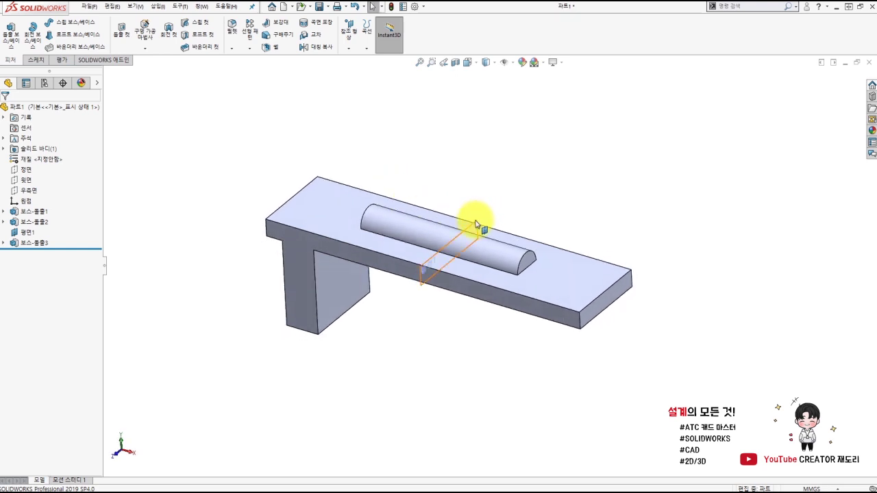
{"action": "left_click", "coordinate": [476, 224]}
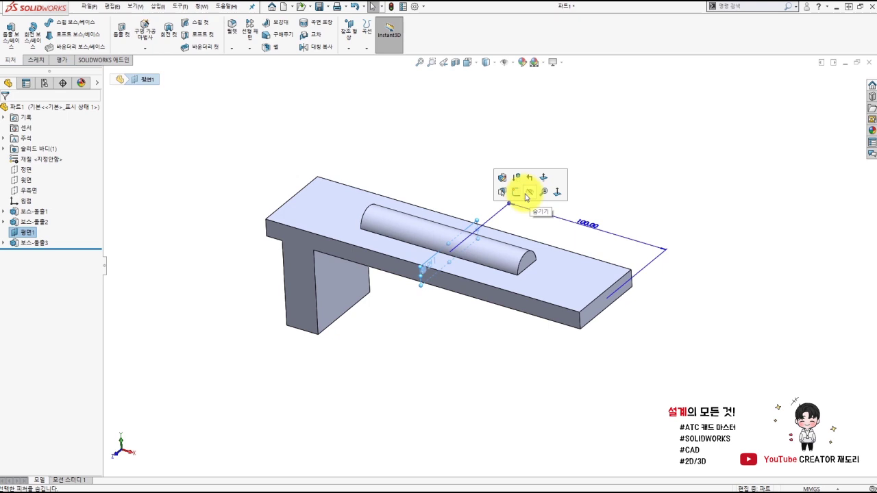
{"action": "left_click", "coordinate": [527, 198]}
{"action": "middle_click_drag", "start_coordinate": [513, 196], "coordinate": [505, 200]}
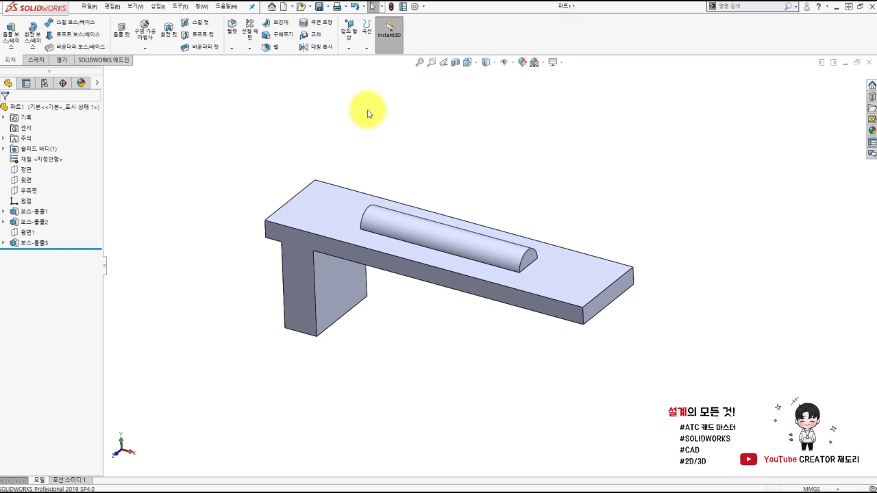
Create plane 평면2 using both plate end faces as first and second references
{"action": "left_click", "coordinate": [351, 38]}
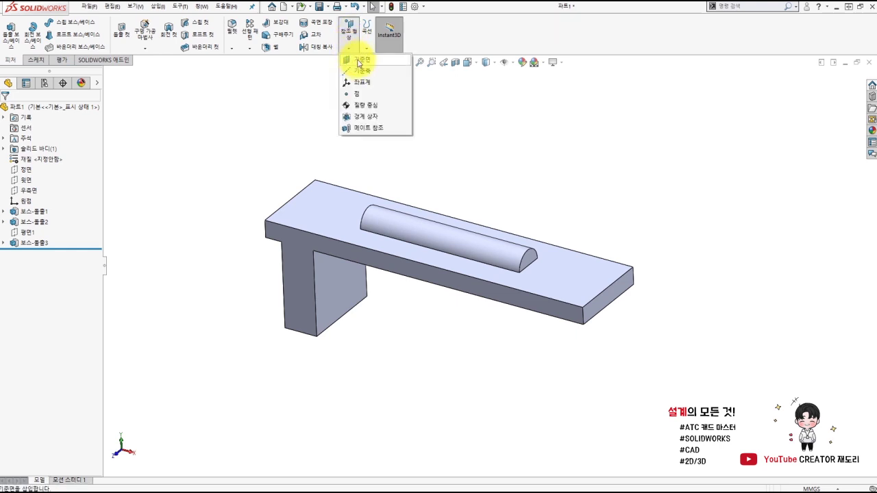
{"action": "left_click", "coordinate": [359, 62]}
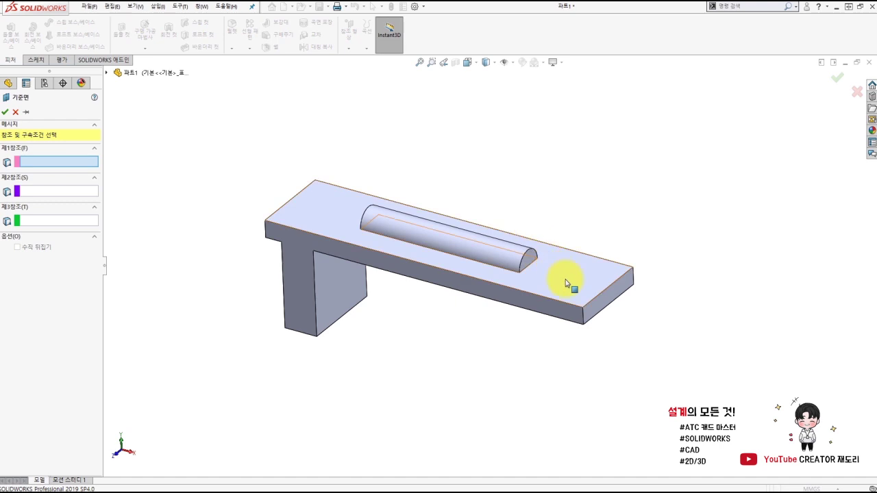
{"action": "left_click", "coordinate": [612, 299]}
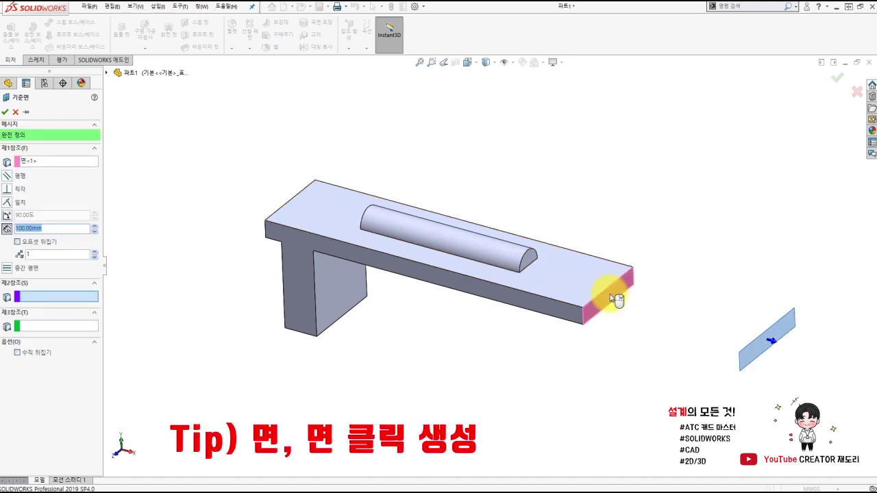
{"action": "middle_click_drag", "start_coordinate": [614, 296], "coordinate": [664, 312]}
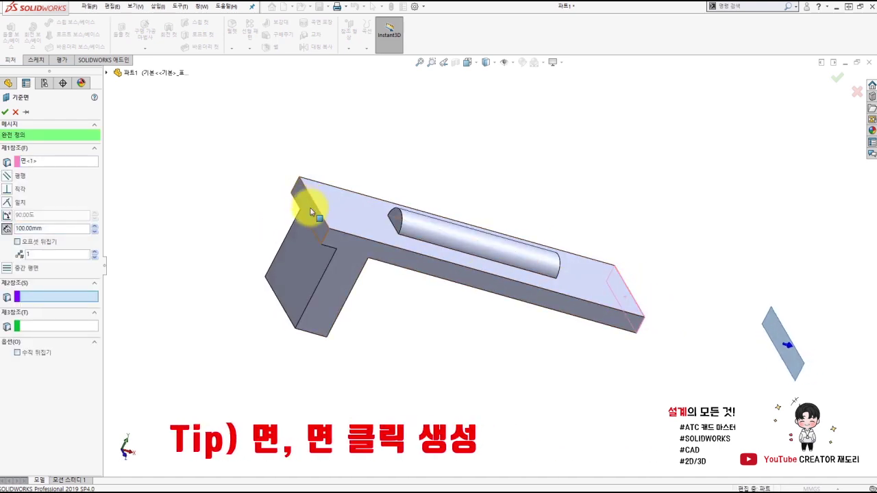
{"action": "left_click", "coordinate": [310, 211]}
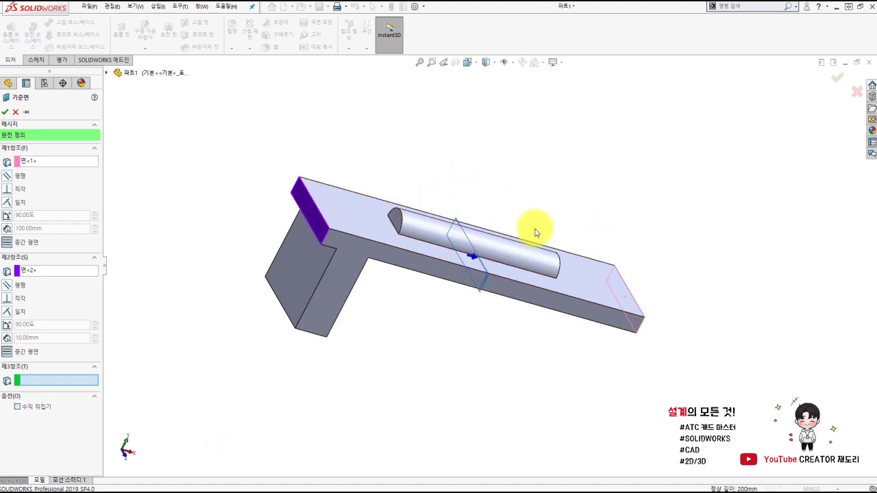
{"action": "key", "text": "ctrl+7"}
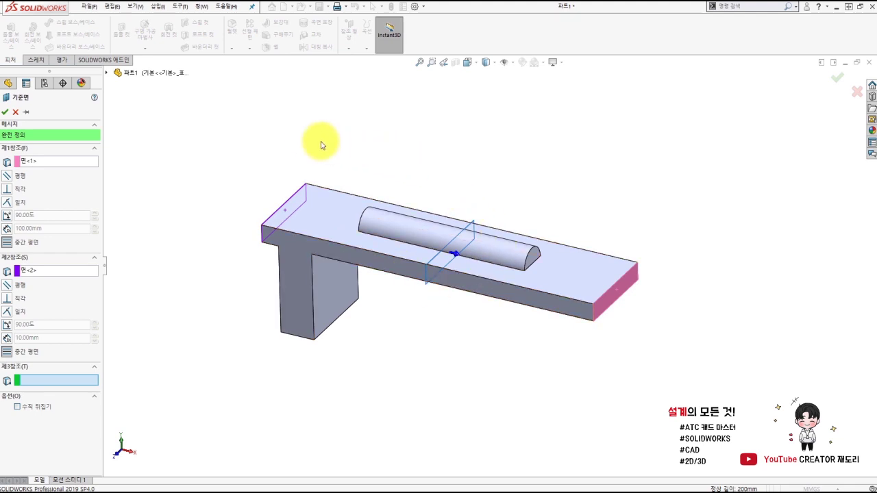
{"action": "left_click", "coordinate": [5, 111]}
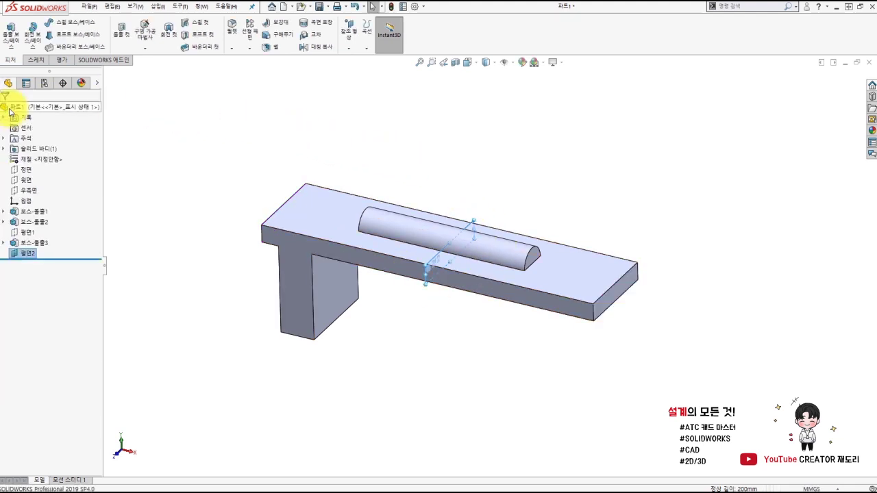
{"action": "left_click", "coordinate": [268, 150]}
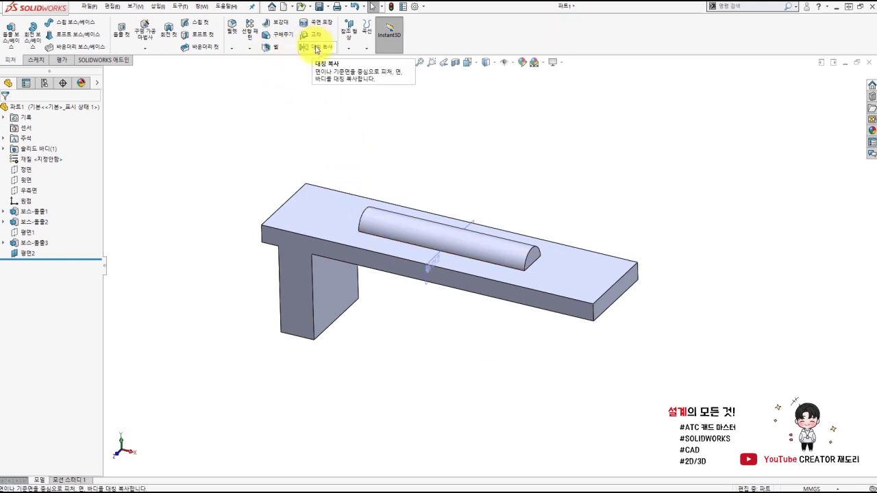
Mirror the leg feature Boss-Extrude2 across 평면2 to add a second leg
{"action": "left_click", "coordinate": [316, 48]}
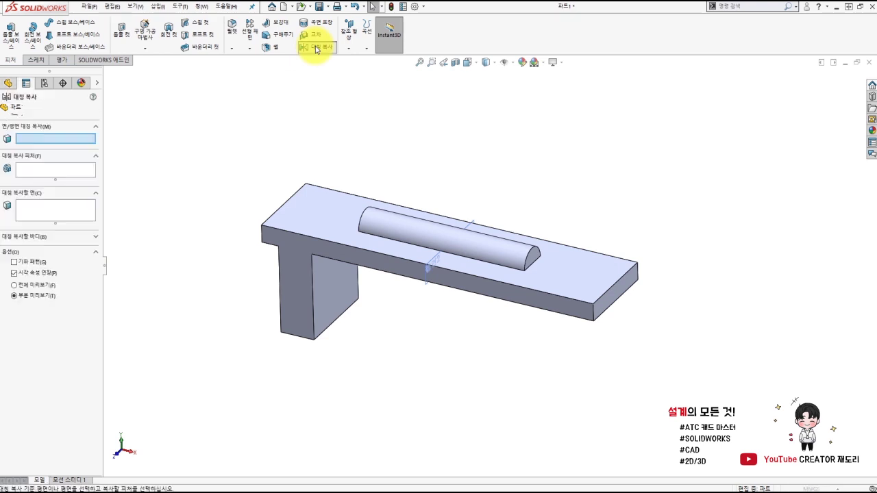
{"action": "left_click", "coordinate": [474, 226]}
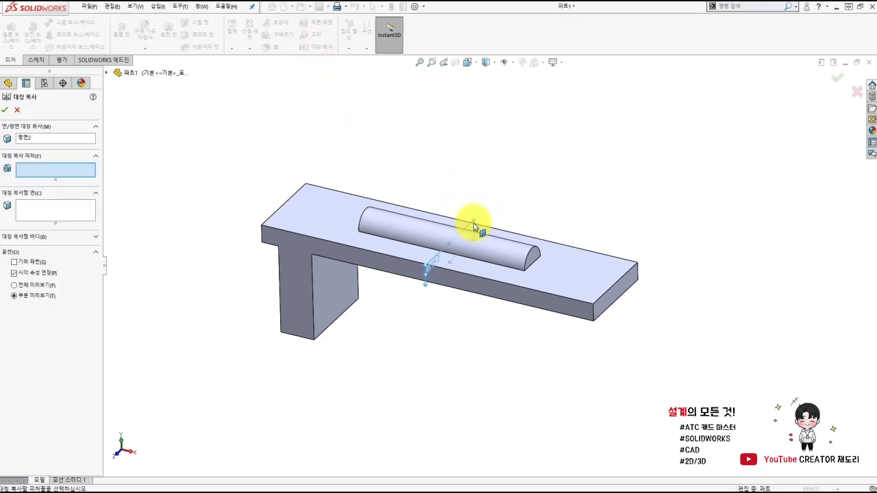
{"action": "left_click", "coordinate": [342, 302]}
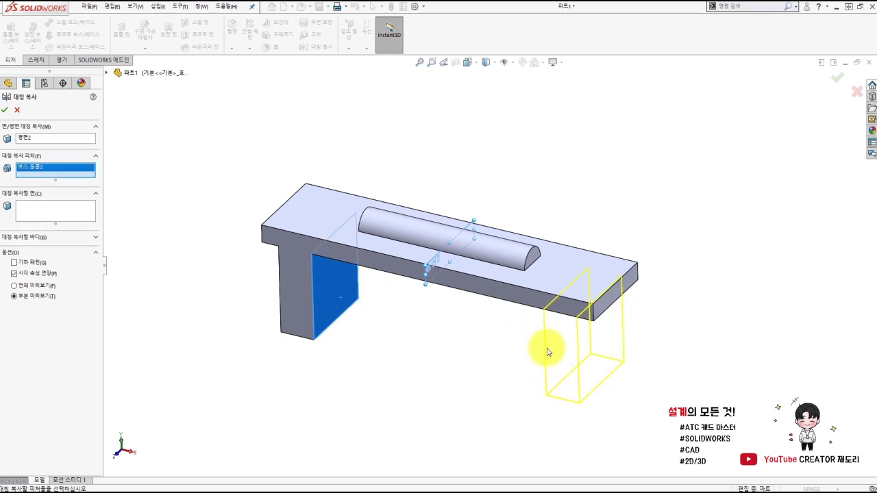
{"action": "left_click", "coordinate": [5, 111]}
{"action": "mouse_move", "coordinate": [378, 196]}
{"action": "middle_mouse_down"}
{"action": "mouse_move", "coordinate": [395, 150]}
{"action": "mouse_move", "coordinate": [387, 207]}
{"action": "mouse_move", "coordinate": [398, 219]}
{"action": "middle_mouse_up"}
{"action": "left_click", "coordinate": [434, 252]}
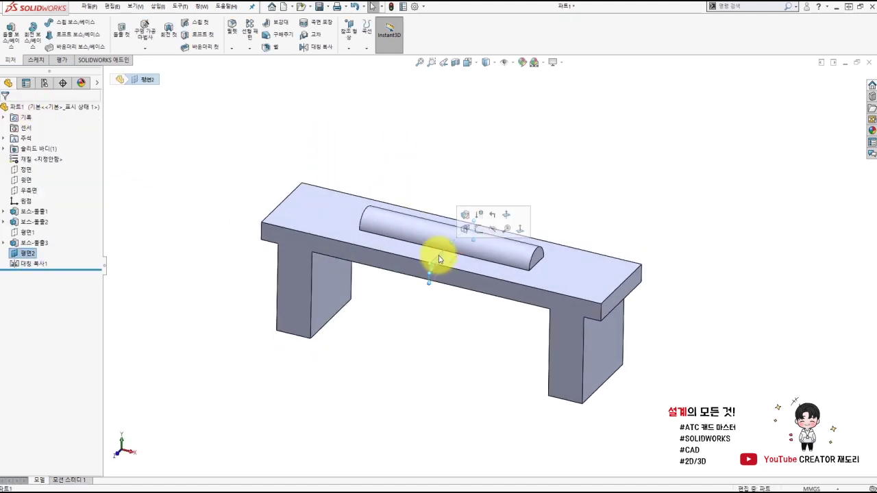
Hide the middle reference plane Plane2 so only the bench solid shows, viewed more frontally
{"action": "left_click", "coordinate": [492, 232]}
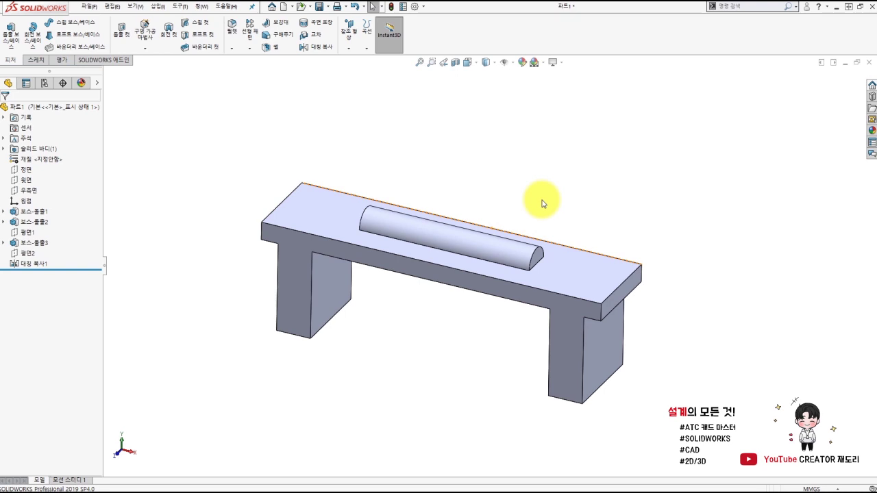
{"action": "mouse_move", "coordinate": [567, 268]}
{"action": "middle_mouse_down"}
{"action": "mouse_move", "coordinate": [564, 237]}
{"action": "mouse_move", "coordinate": [561, 253]}
{"action": "middle_mouse_up"}
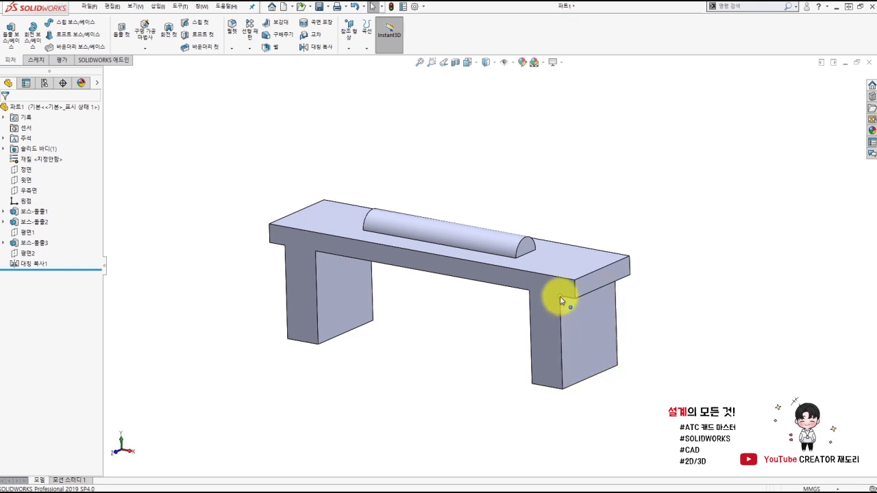
{"action": "middle_click_drag", "start_coordinate": [637, 374], "coordinate": [650, 364]}
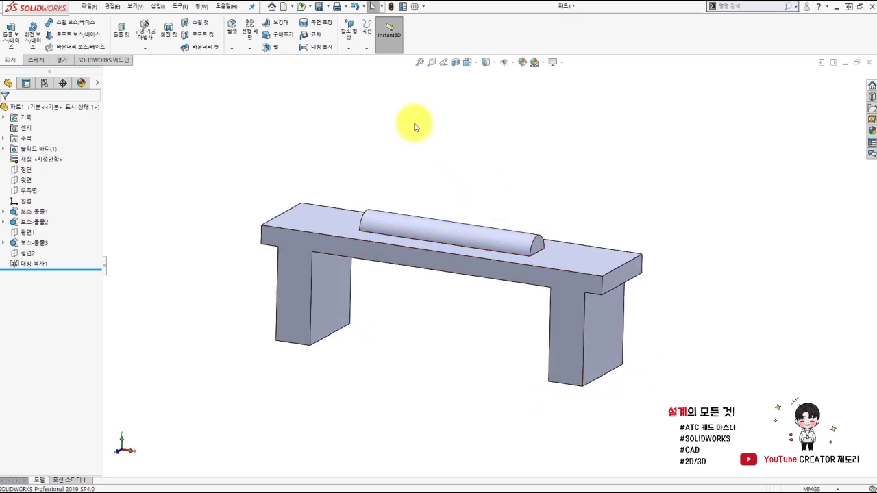
Create slanted Plane3 through the right leg's top outer, bottom and third corner vertices
{"action": "left_click", "coordinate": [349, 44]}
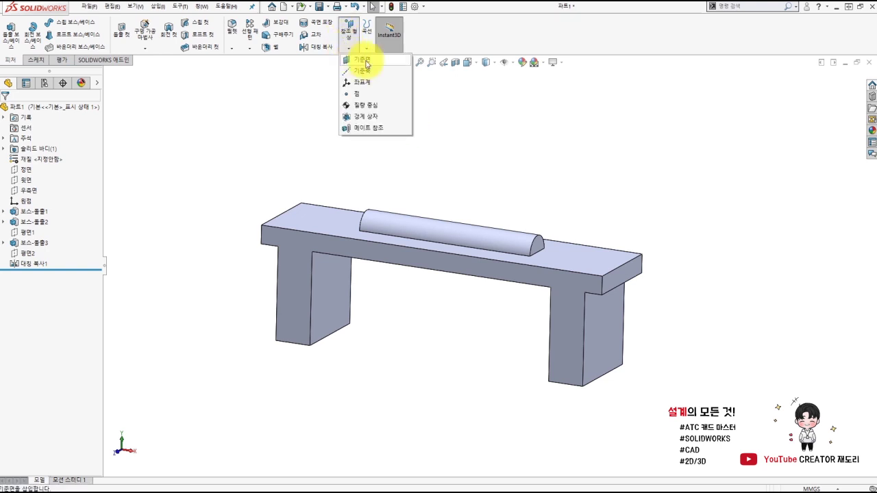
{"action": "left_click", "coordinate": [362, 61]}
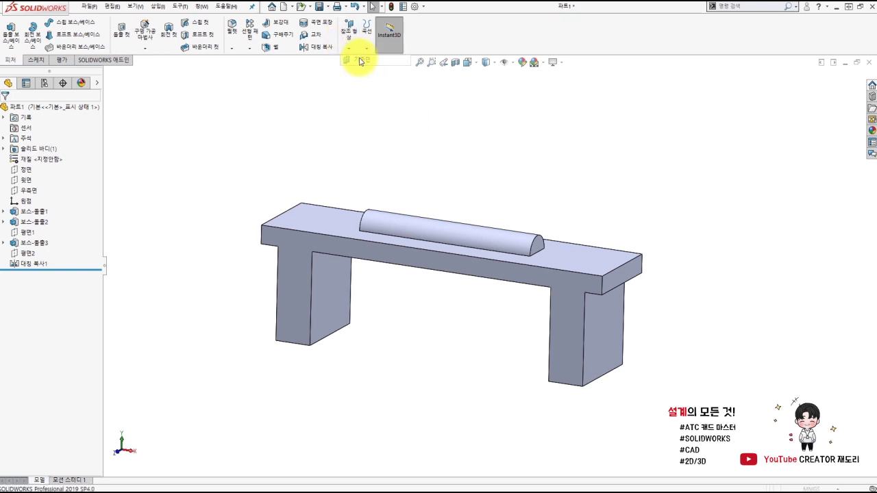
{"action": "left_click", "coordinate": [583, 294]}
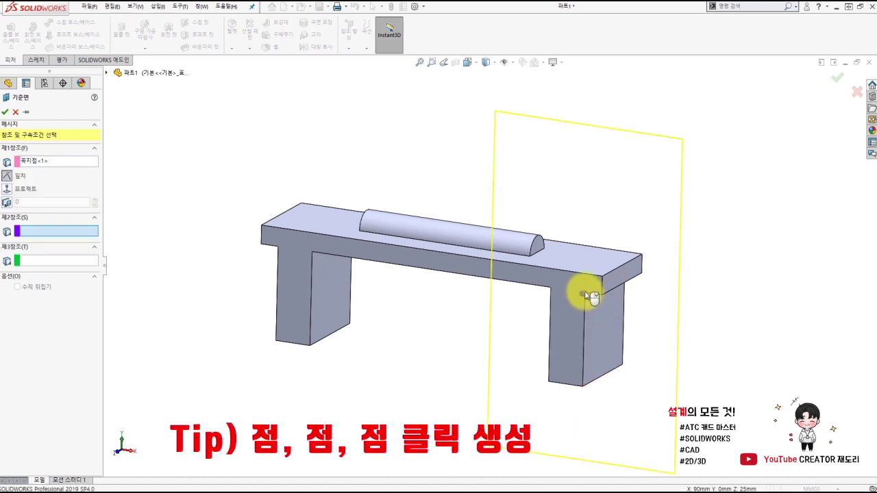
{"action": "left_click", "coordinate": [549, 382]}
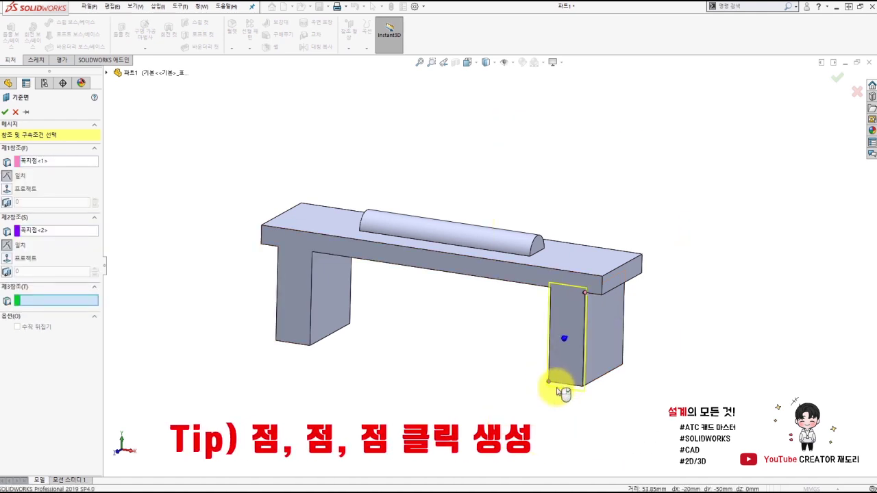
{"action": "left_click", "coordinate": [622, 362]}
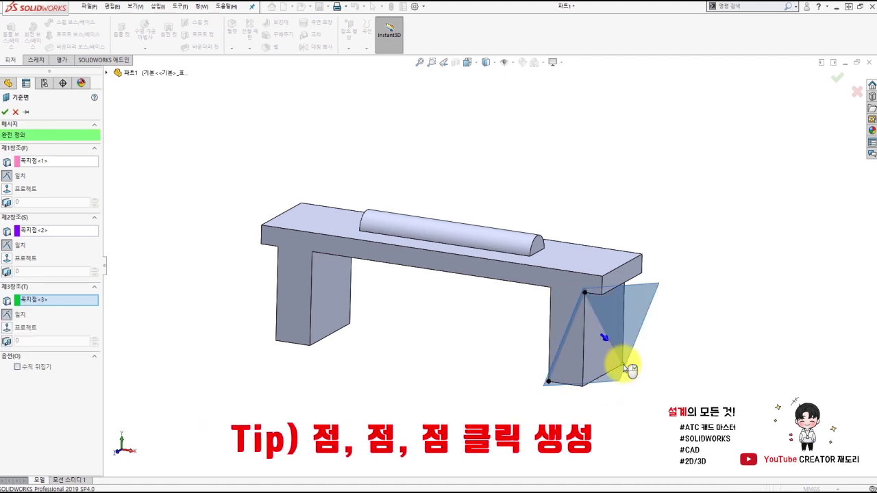
{"action": "mouse_move", "coordinate": [642, 374]}
{"action": "middle_mouse_down"}
{"action": "mouse_move", "coordinate": [612, 276]}
{"action": "mouse_move", "coordinate": [645, 318]}
{"action": "middle_mouse_up"}
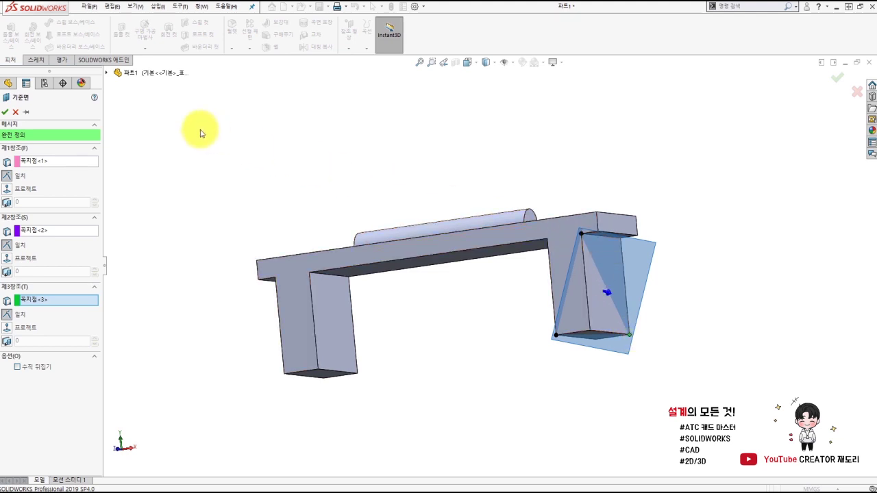
{"action": "left_click", "coordinate": [5, 112]}
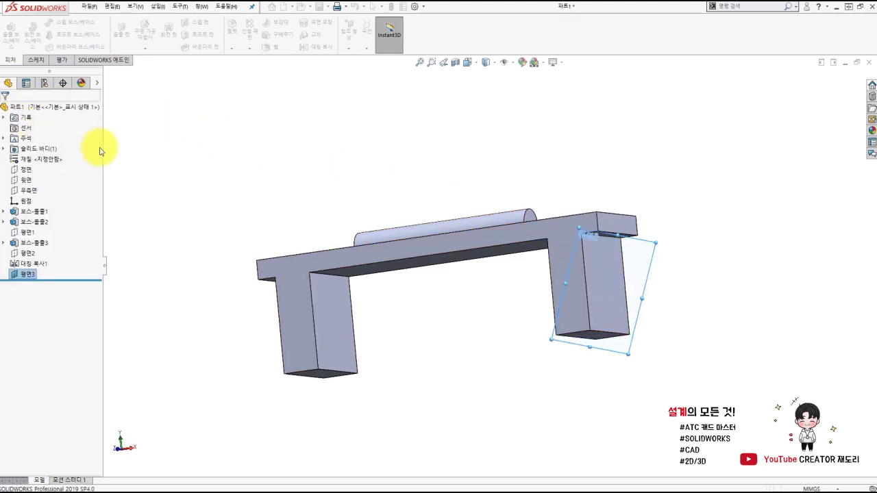
{"action": "left_click", "coordinate": [646, 256]}
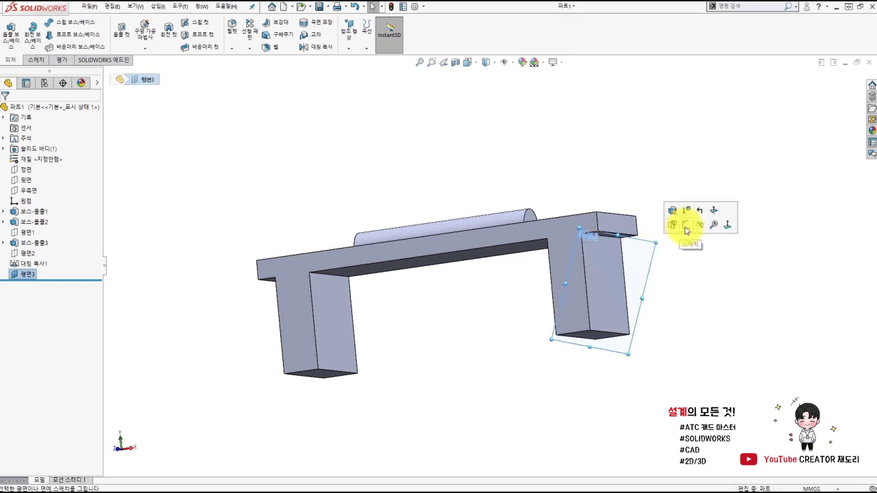
Sketch a closed three-line triangle on Plane3 between the right leg's corners
{"action": "left_click", "coordinate": [685, 228]}
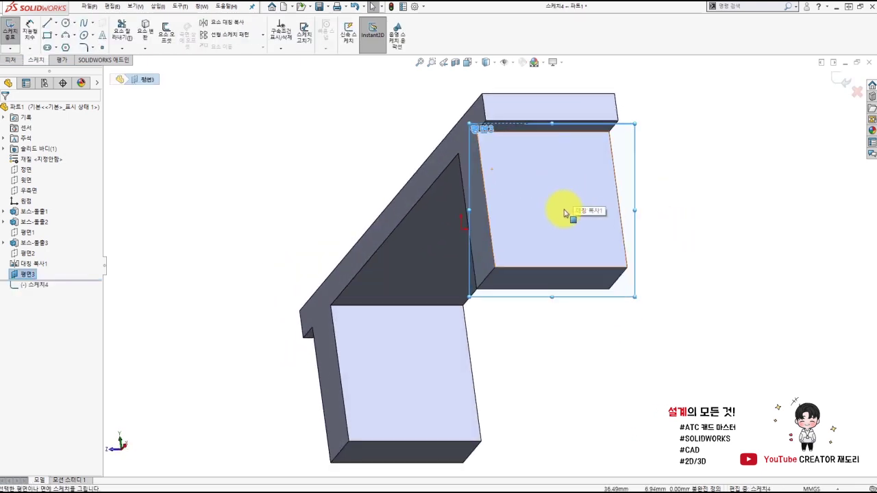
{"action": "right_click_drag", "start_coordinate": [747, 222], "coordinate": [712, 215]}
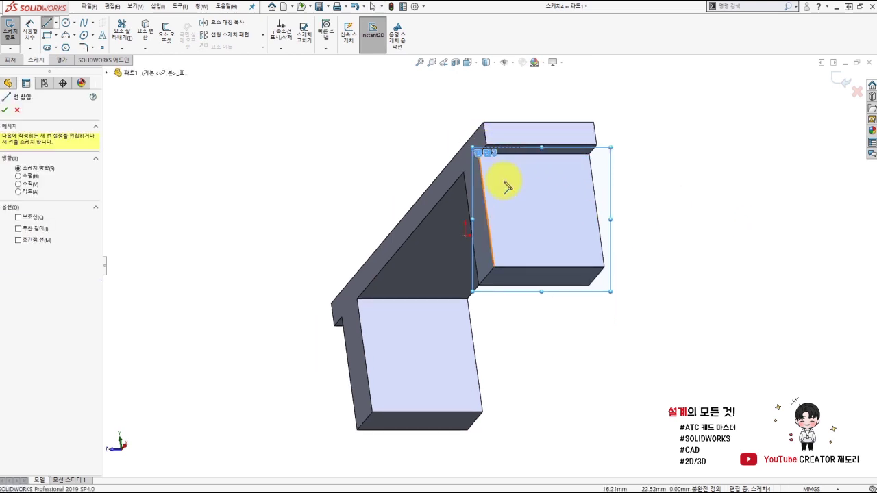
{"action": "scroll", "coordinate": [480, 147], "scroll_direction": "down", "scroll_amount": 5}
{"action": "left_click", "coordinate": [468, 159]}
{"action": "scroll", "coordinate": [477, 211], "scroll_direction": "up", "scroll_amount": 3}
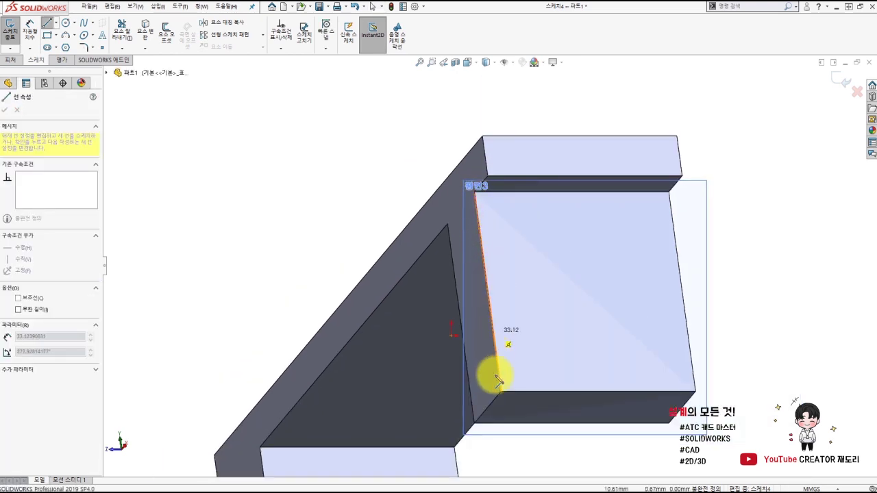
{"action": "left_click", "coordinate": [474, 422]}
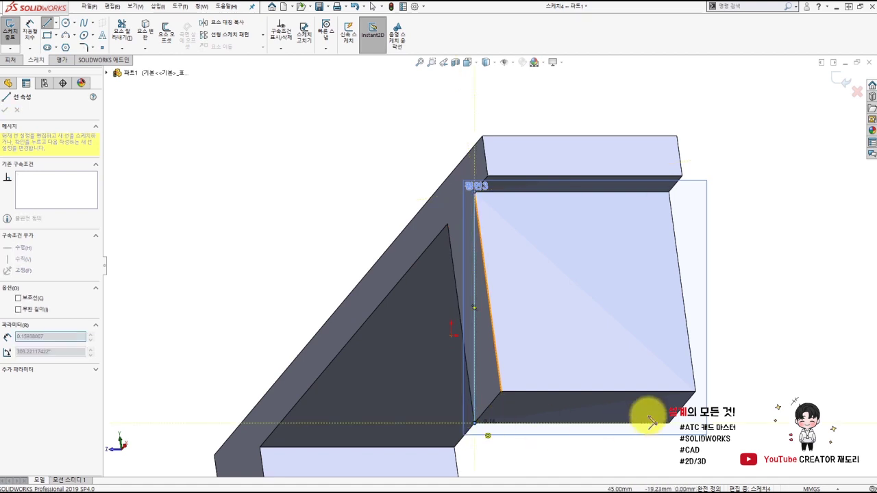
{"action": "left_click", "coordinate": [695, 392]}
{"action": "left_click", "coordinate": [476, 194]}
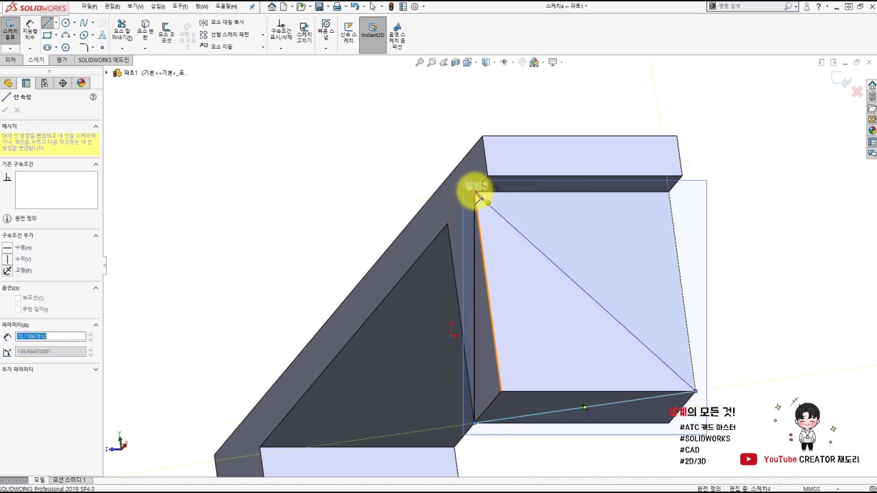
{"action": "left_click", "coordinate": [11, 60]}
{"action": "left_click", "coordinate": [119, 31]}
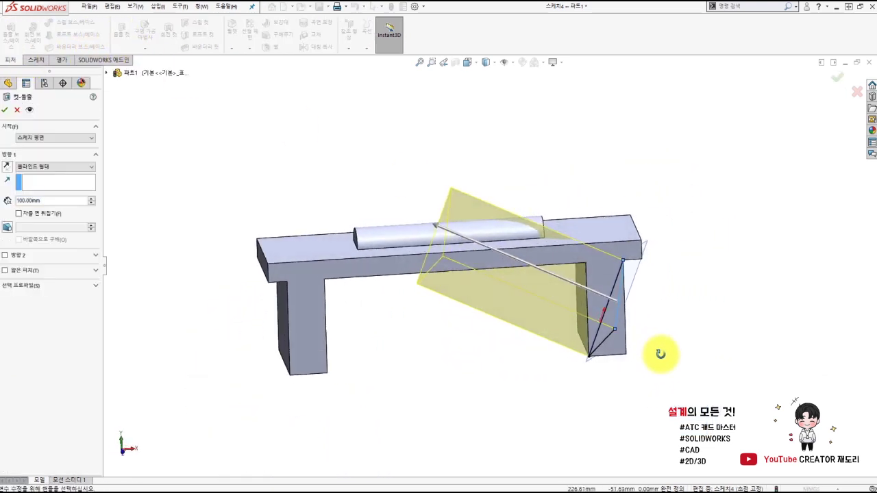
Cut the triangular wedge from the right leg with the direction reversed
{"action": "left_click", "coordinate": [9, 167]}
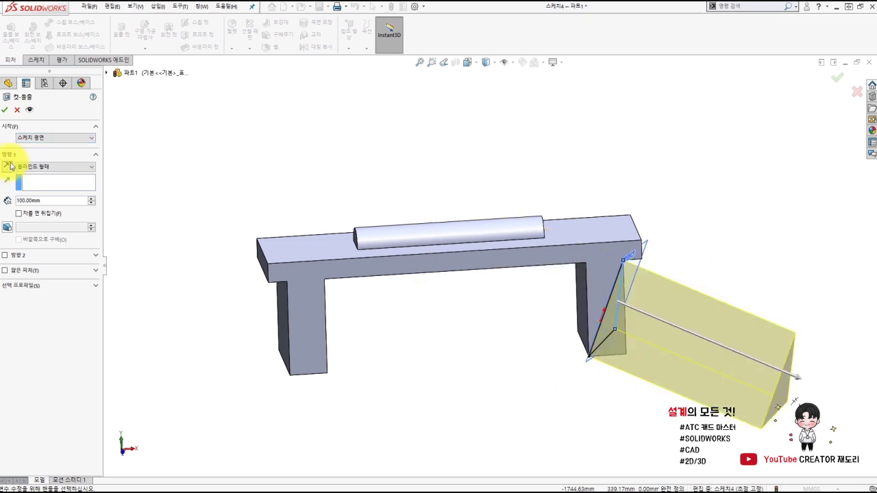
{"action": "left_click", "coordinate": [4, 109]}
{"action": "mouse_move", "coordinate": [528, 381]}
{"action": "middle_mouse_down"}
{"action": "mouse_move", "coordinate": [474, 364]}
{"action": "mouse_move", "coordinate": [505, 313]}
{"action": "mouse_move", "coordinate": [484, 382]}
{"action": "middle_mouse_up"}
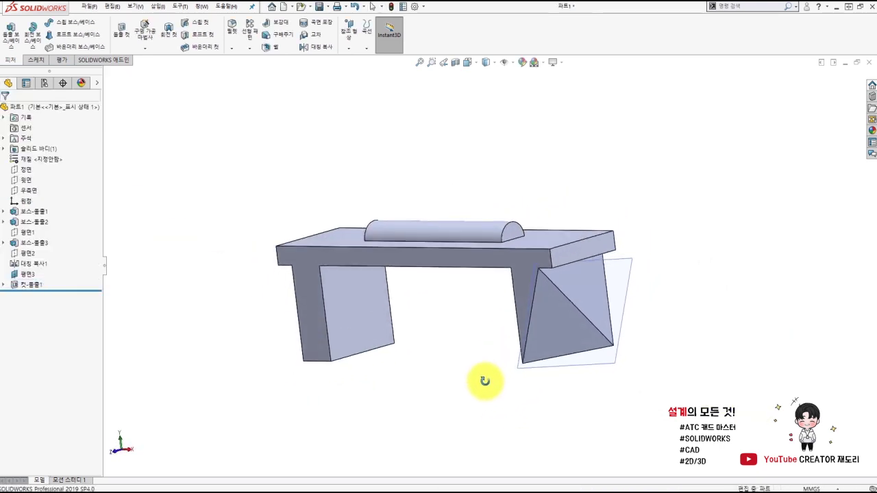
Hide Plane3 and view the tapered right leg from a near-front angle
{"action": "left_click", "coordinate": [593, 368]}
{"action": "key", "text": "Escape"}
{"action": "mouse_move", "coordinate": [645, 339]}
{"action": "middle_mouse_down"}
{"action": "mouse_move", "coordinate": [552, 338]}
{"action": "mouse_move", "coordinate": [573, 368]}
{"action": "mouse_move", "coordinate": [564, 366]}
{"action": "middle_mouse_up"}
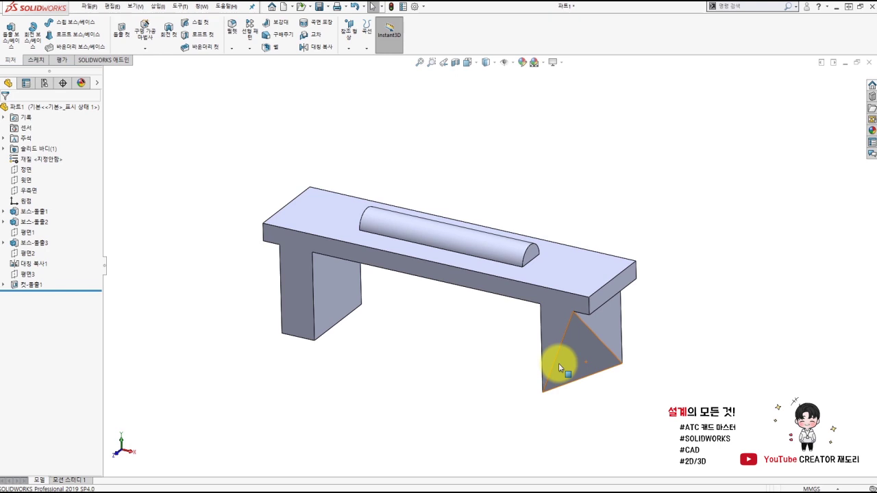
{"action": "mouse_move", "coordinate": [513, 352]}
{"action": "middle_mouse_down"}
{"action": "mouse_move", "coordinate": [388, 308]}
{"action": "mouse_move", "coordinate": [408, 266]}
{"action": "mouse_move", "coordinate": [387, 268]}
{"action": "middle_mouse_up"}
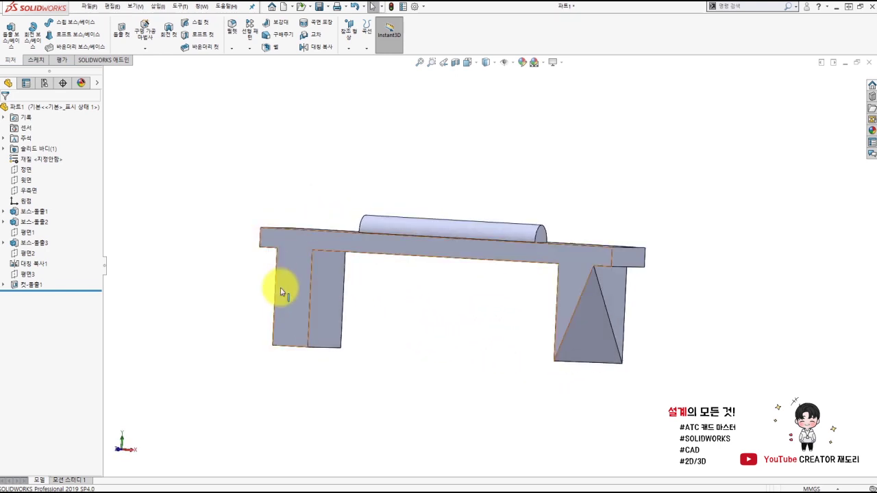
{"action": "middle_click_drag", "start_coordinate": [273, 274], "coordinate": [299, 268]}
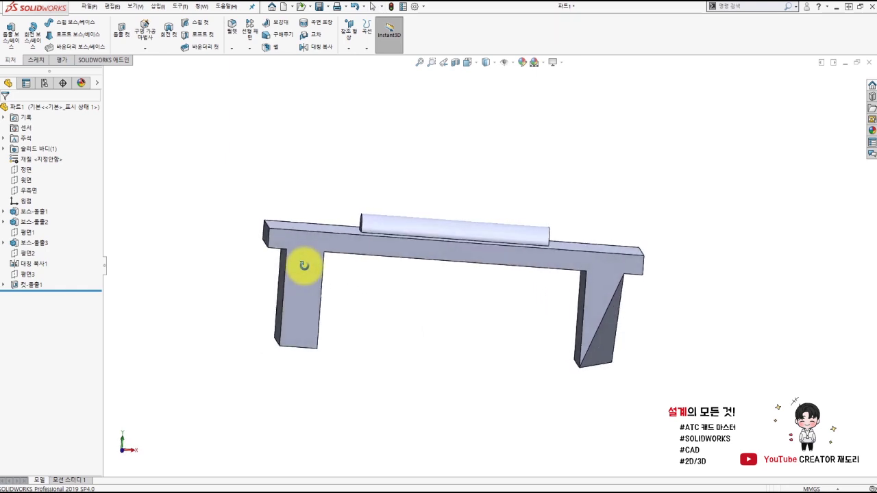
Create slanted Plane4 through the left leg's top edge and its bottom corner
{"action": "left_click", "coordinate": [350, 50]}
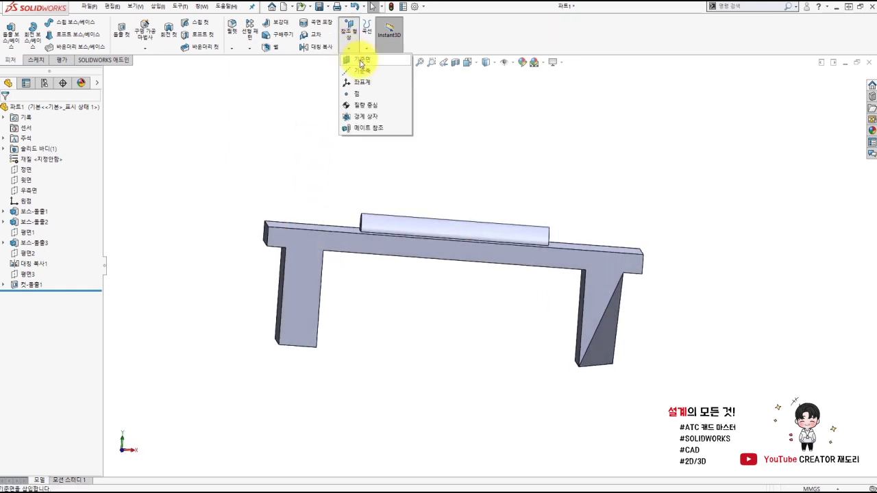
{"action": "left_click", "coordinate": [361, 63]}
{"action": "mouse_move", "coordinate": [362, 254]}
{"action": "middle_mouse_down"}
{"action": "mouse_move", "coordinate": [359, 287]}
{"action": "mouse_move", "coordinate": [348, 254]}
{"action": "mouse_move", "coordinate": [377, 258]}
{"action": "mouse_move", "coordinate": [287, 253]}
{"action": "middle_mouse_up"}
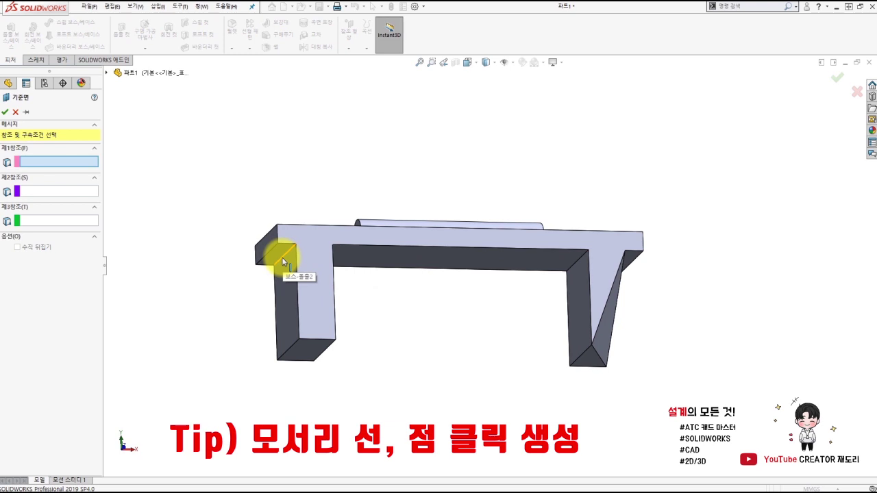
{"action": "left_click", "coordinate": [284, 256]}
{"action": "middle_click_drag", "start_coordinate": [425, 349], "coordinate": [382, 349]}
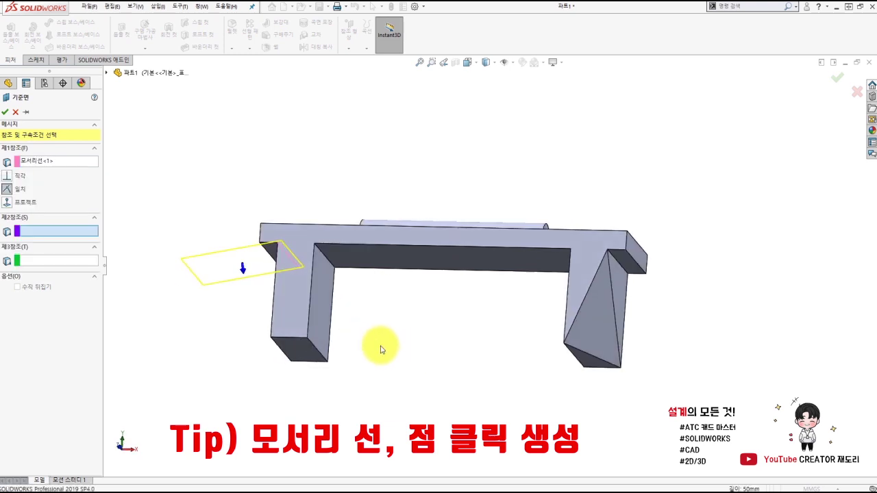
{"action": "left_click", "coordinate": [307, 342]}
{"action": "middle_click_drag", "start_coordinate": [307, 343], "coordinate": [395, 358]}
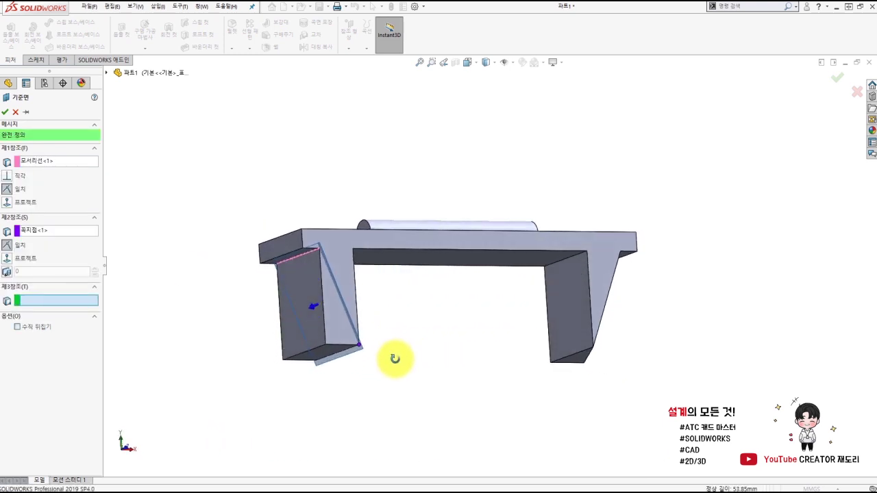
{"action": "mouse_move", "coordinate": [299, 262]}
{"action": "middle_mouse_down"}
{"action": "mouse_move", "coordinate": [354, 348]}
{"action": "mouse_move", "coordinate": [264, 300]}
{"action": "middle_mouse_up"}
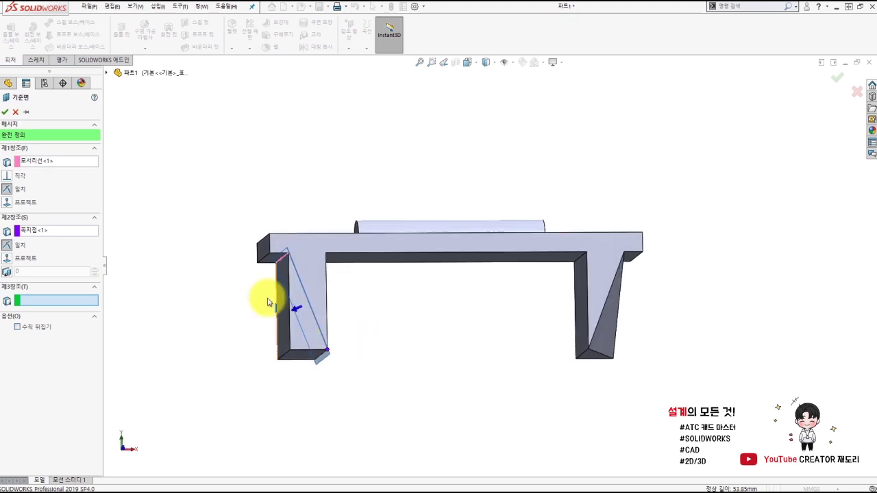
{"action": "left_click", "coordinate": [6, 112]}
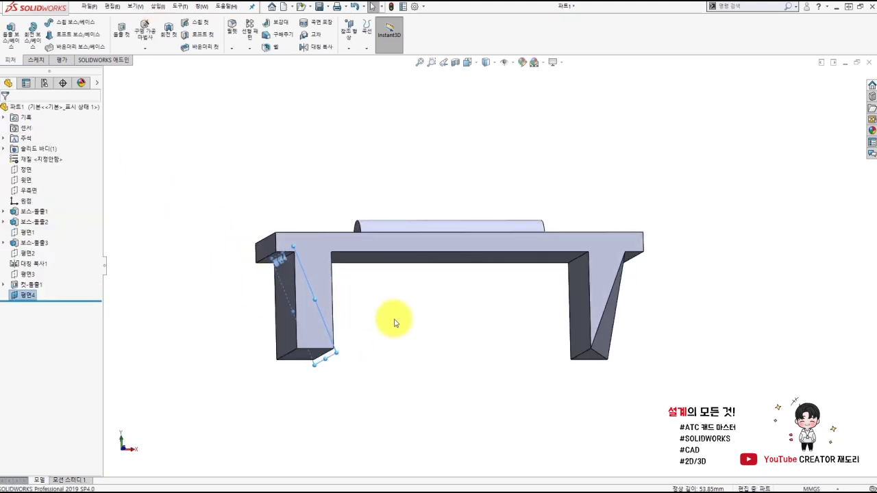
{"action": "left_click", "coordinate": [328, 361]}
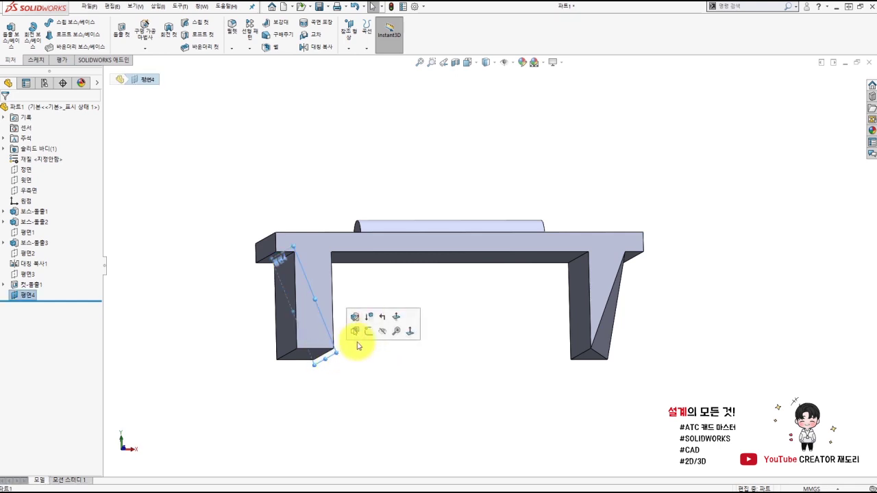
Sketch a closed four-line outline on Plane4 across the left leg's slanted face
{"action": "left_click", "coordinate": [364, 334]}
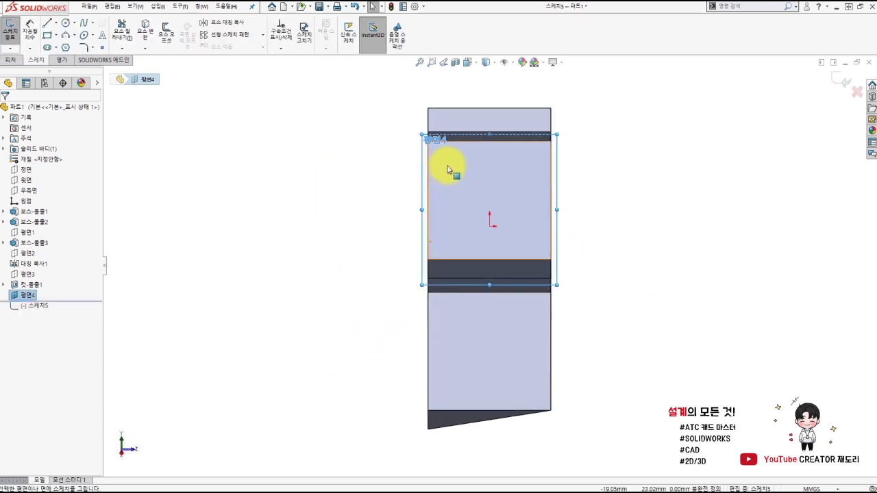
{"action": "right_click_drag", "start_coordinate": [345, 161], "coordinate": [313, 156]}
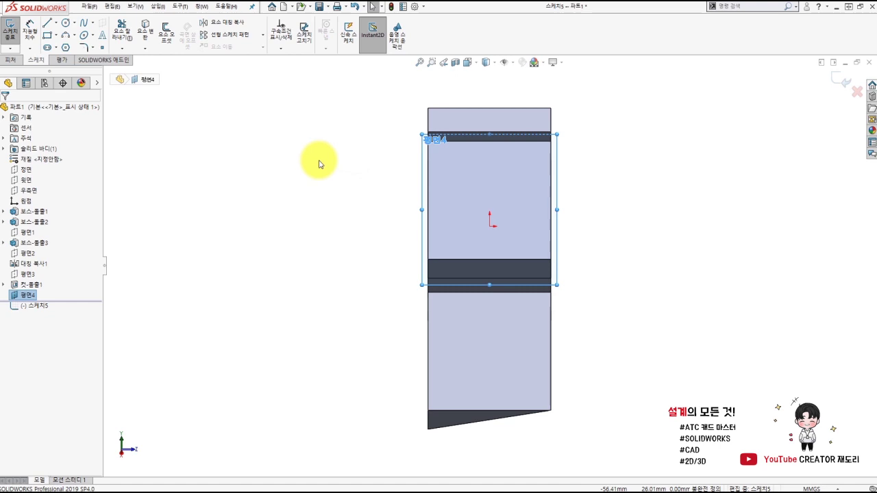
{"action": "scroll", "coordinate": [489, 167], "scroll_direction": "up", "scroll_amount": 2}
{"action": "scroll", "coordinate": [505, 239], "scroll_direction": "down", "scroll_amount": 2}
{"action": "scroll", "coordinate": [391, 176], "scroll_direction": "down", "scroll_amount": 1}
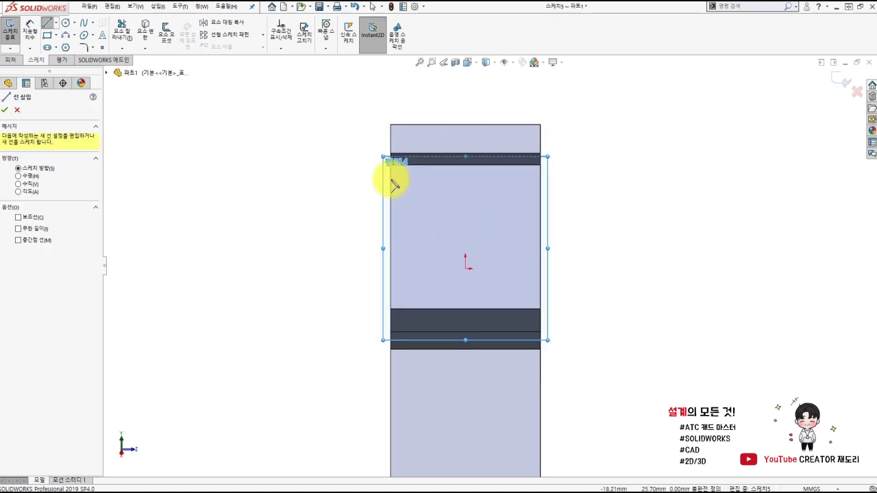
{"action": "scroll", "coordinate": [375, 162], "scroll_direction": "down", "scroll_amount": 3}
{"action": "left_click", "coordinate": [371, 152]}
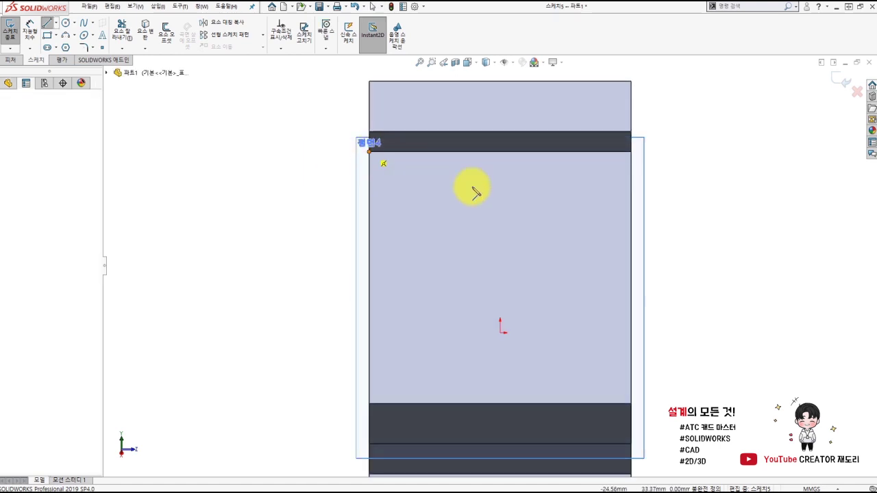
{"action": "left_click", "coordinate": [632, 152]}
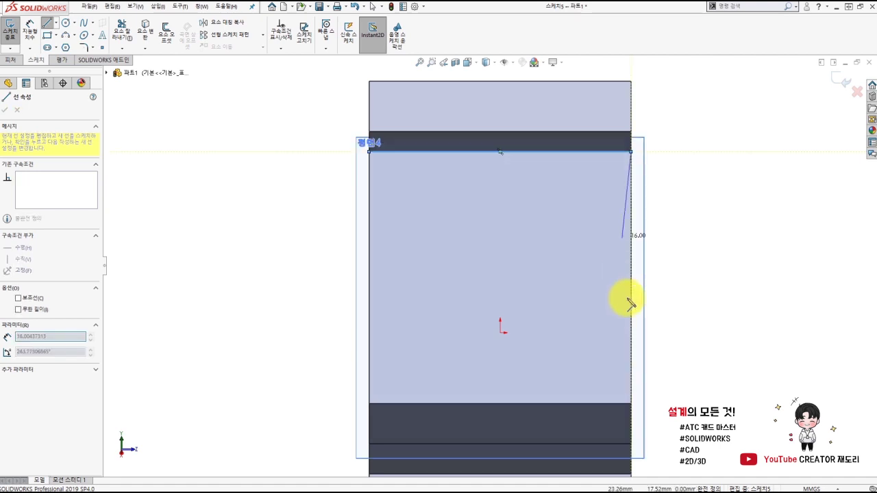
{"action": "middle_click_drag", "start_coordinate": [623, 406], "coordinate": [587, 397]}
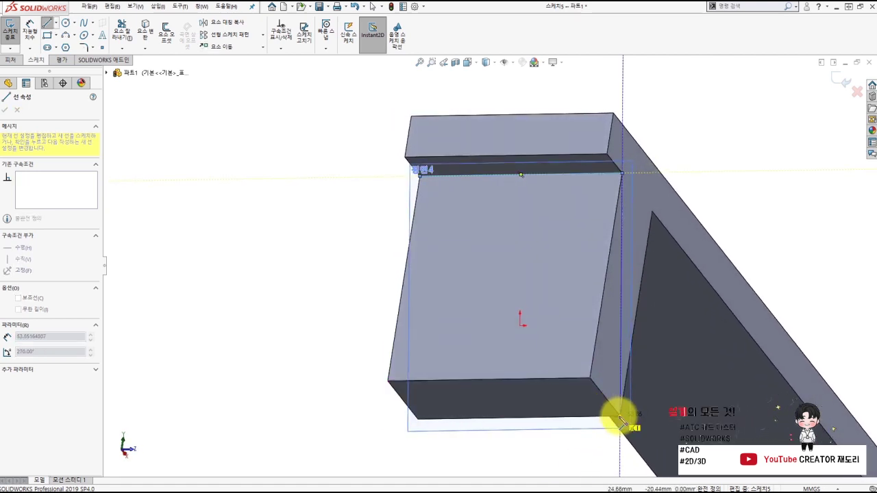
{"action": "left_click", "coordinate": [620, 416]}
{"action": "left_click", "coordinate": [418, 417]}
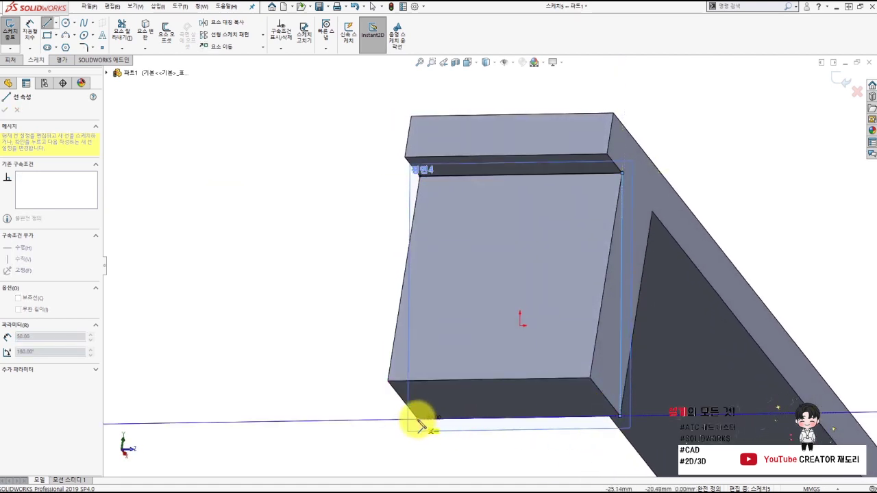
{"action": "left_click", "coordinate": [420, 176]}
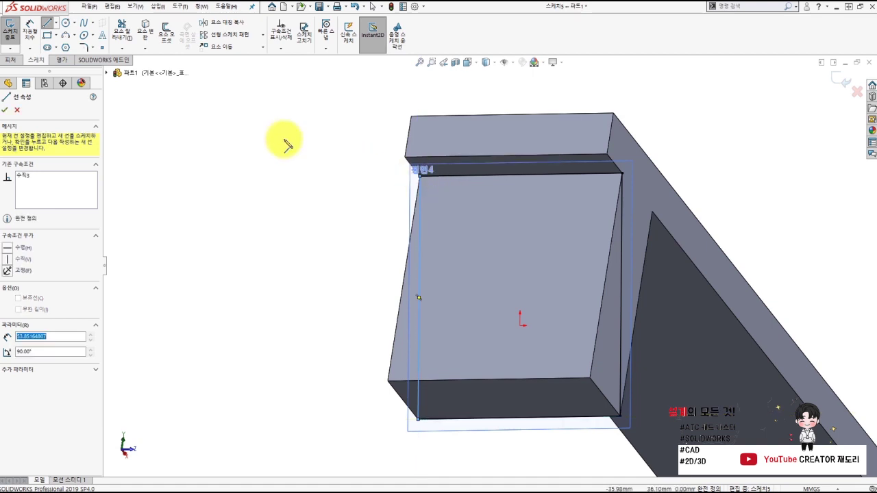
{"action": "left_click", "coordinate": [9, 60]}
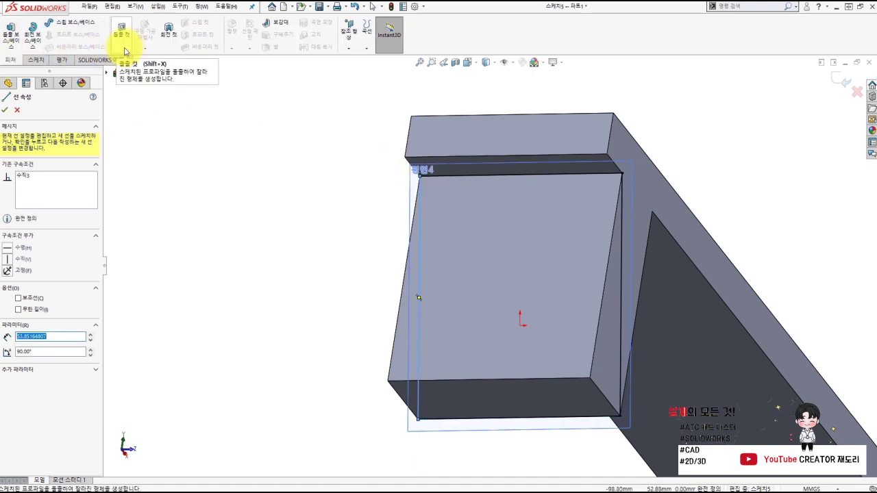
Extrude-cut the outline with reversed direction so the left leg tapers
{"action": "left_click", "coordinate": [123, 42]}
{"action": "left_click", "coordinate": [553, 299]}
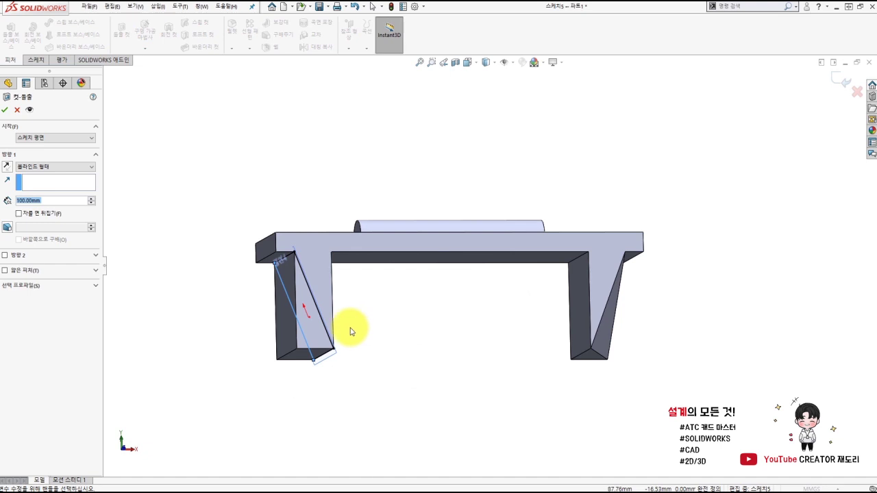
{"action": "left_click", "coordinate": [6, 166]}
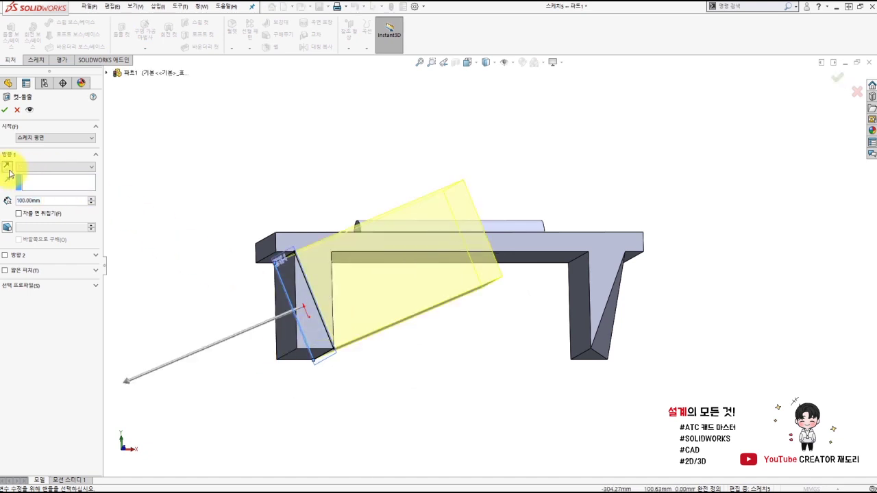
{"action": "left_click", "coordinate": [5, 110]}
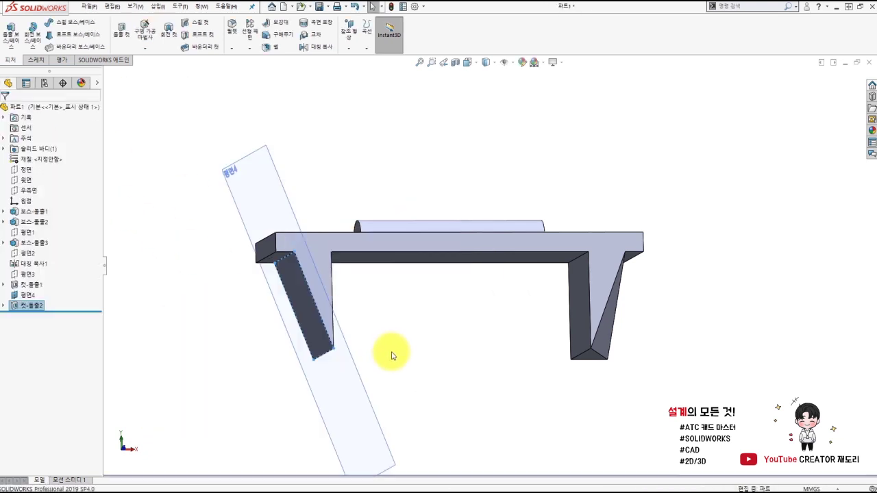
Hide Plane4 and switch to the isometric view
{"action": "mouse_move", "coordinate": [405, 372]}
{"action": "middle_mouse_down"}
{"action": "mouse_move", "coordinate": [381, 383]}
{"action": "mouse_move", "coordinate": [391, 388]}
{"action": "mouse_move", "coordinate": [374, 347]}
{"action": "mouse_move", "coordinate": [363, 431]}
{"action": "mouse_move", "coordinate": [372, 427]}
{"action": "middle_mouse_up"}
{"action": "left_click", "coordinate": [372, 426]}
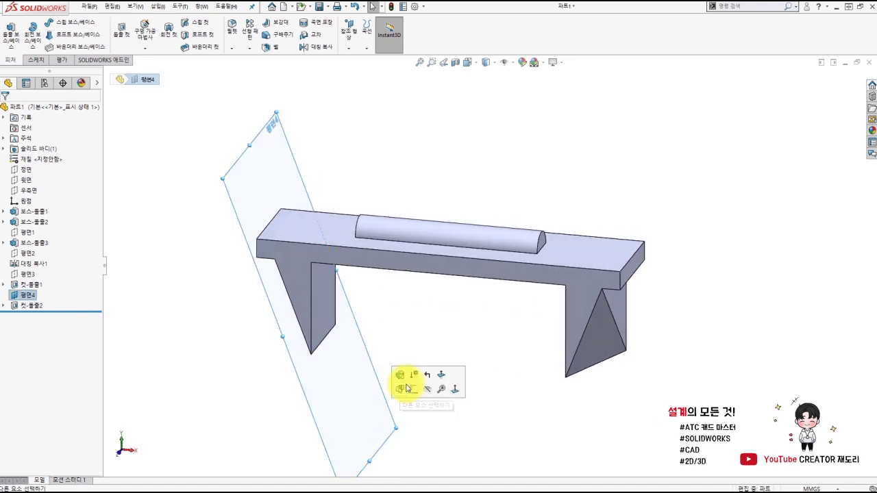
{"action": "left_click", "coordinate": [425, 391]}
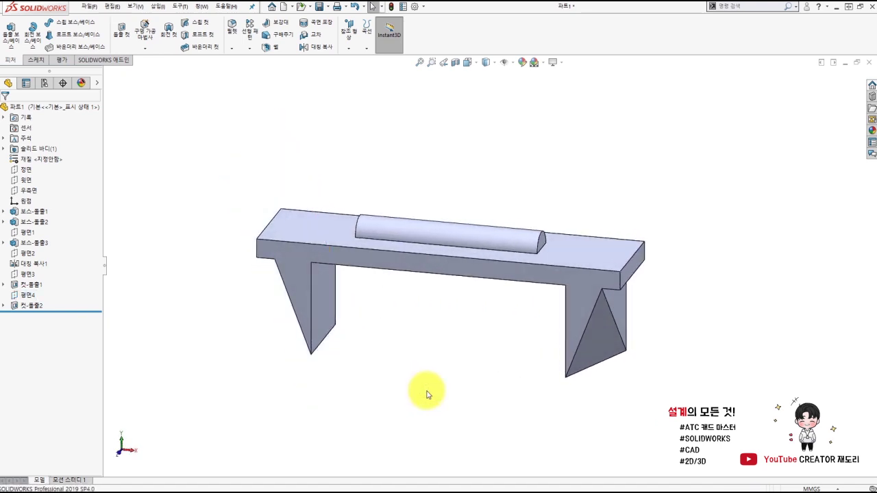
{"action": "key", "text": "ctrl+7"}
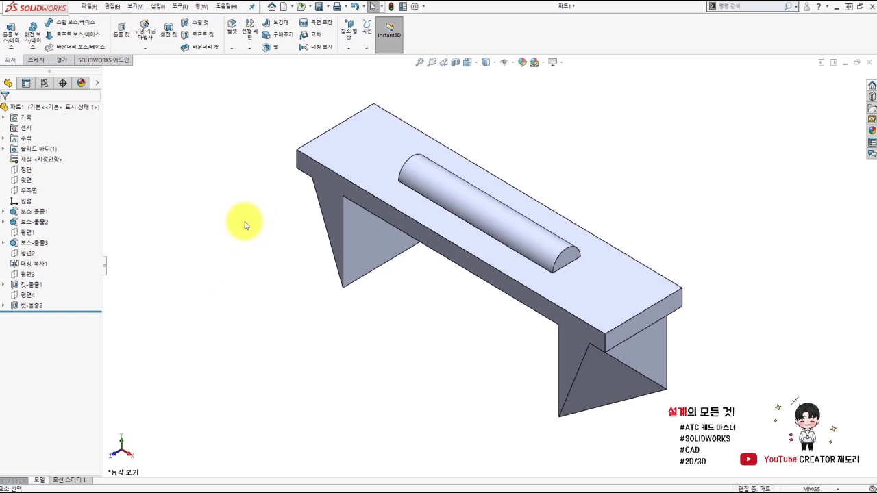
Create Plane5 parallel to the plate's top face and tangent to the half-cylinder rib
{"action": "left_click", "coordinate": [352, 36]}
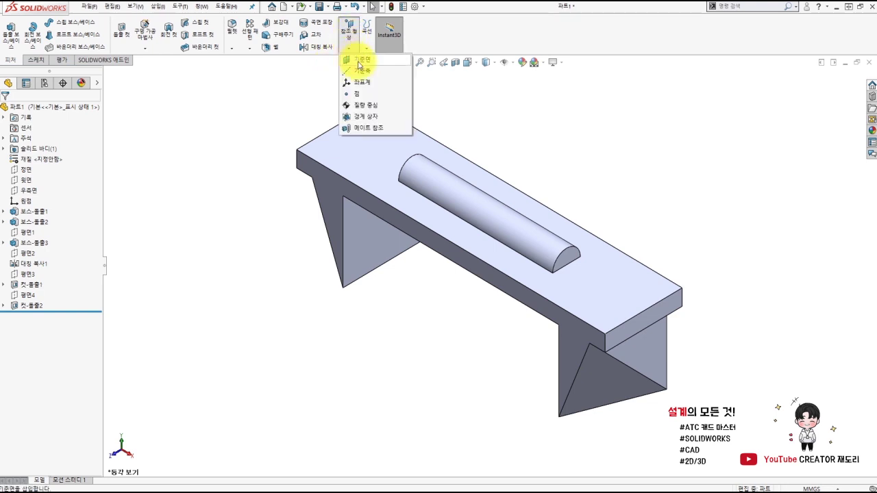
{"action": "left_click", "coordinate": [361, 64]}
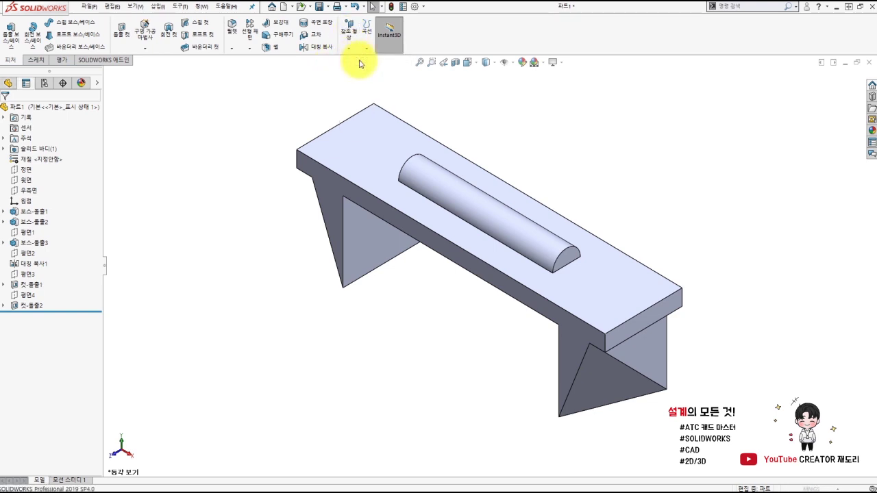
{"action": "left_click", "coordinate": [371, 167]}
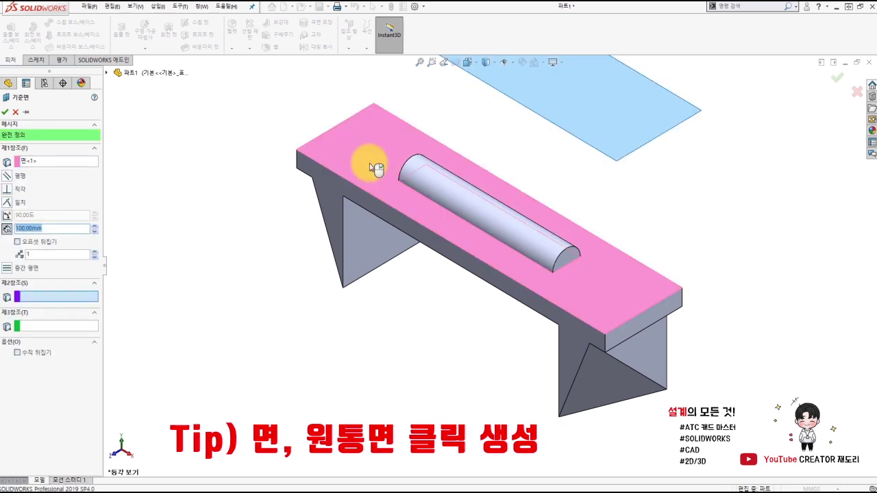
{"action": "left_click", "coordinate": [431, 171]}
{"action": "mouse_move", "coordinate": [466, 184]}
{"action": "middle_mouse_down"}
{"action": "mouse_move", "coordinate": [454, 155]}
{"action": "mouse_move", "coordinate": [417, 139]}
{"action": "mouse_move", "coordinate": [415, 128]}
{"action": "mouse_move", "coordinate": [423, 147]}
{"action": "middle_mouse_up"}
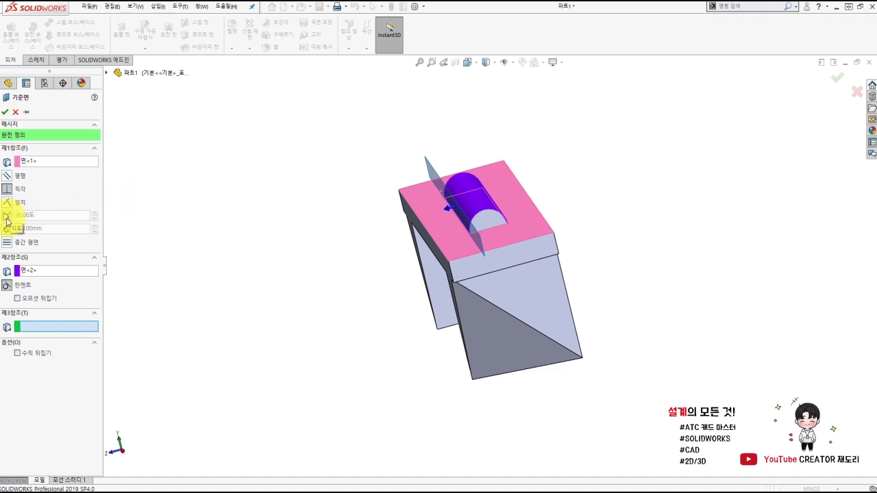
{"action": "left_click", "coordinate": [6, 216]}
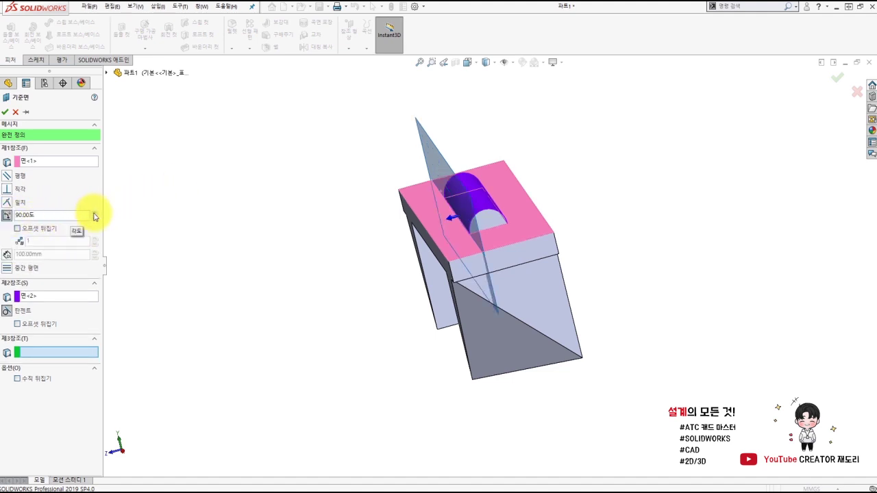
{"action": "left_click_drag", "start_coordinate": [95, 216], "coordinate": [94, 216]}
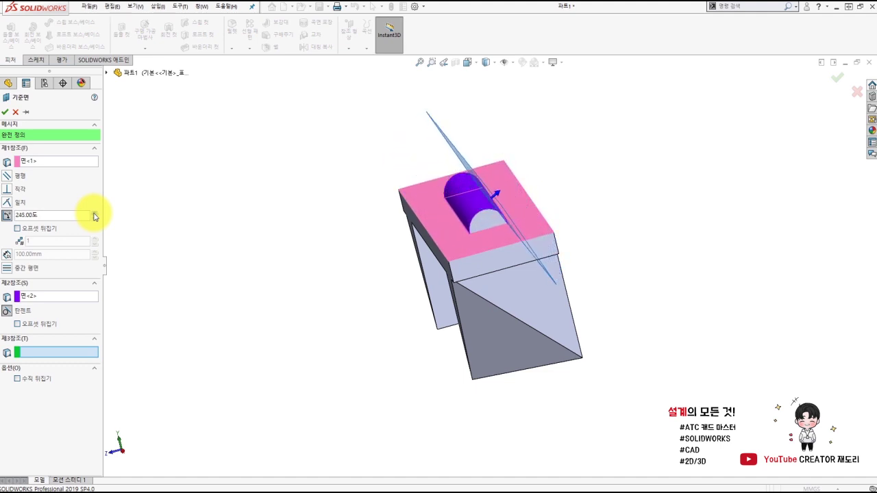
{"action": "left_click", "coordinate": [6, 177]}
{"action": "mouse_move", "coordinate": [293, 251]}
{"action": "middle_mouse_down"}
{"action": "mouse_move", "coordinate": [288, 219]}
{"action": "mouse_move", "coordinate": [321, 233]}
{"action": "mouse_move", "coordinate": [356, 231]}
{"action": "mouse_move", "coordinate": [358, 281]}
{"action": "middle_mouse_up"}
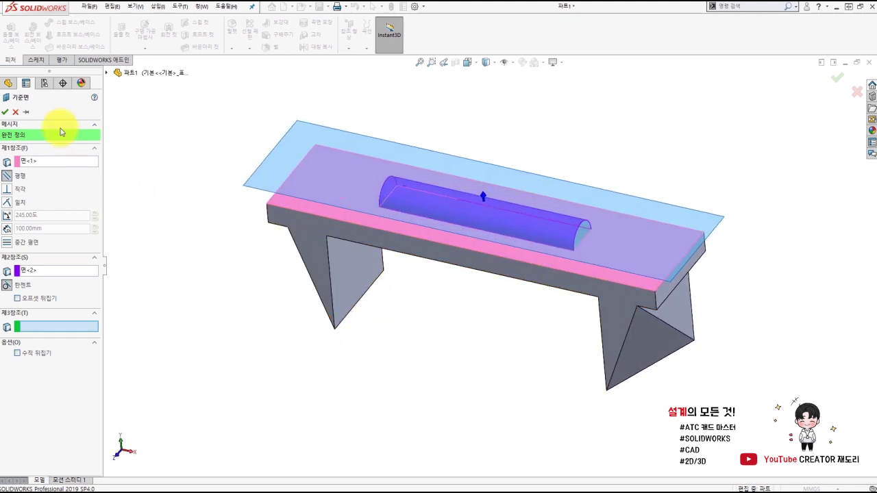
{"action": "left_click", "coordinate": [5, 112]}
{"action": "left_click", "coordinate": [298, 128]}
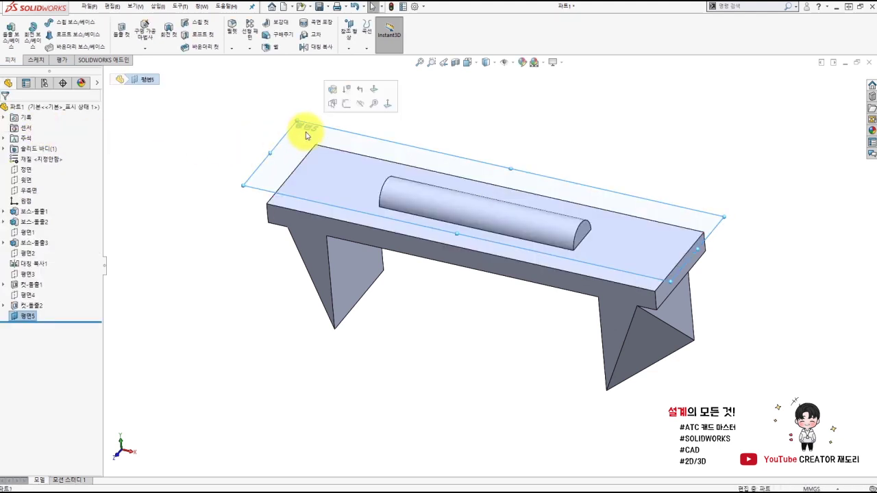
Sketch two circles on 평면5 either side of the rib and dimension the left one Ø15
{"action": "left_click", "coordinate": [347, 105]}
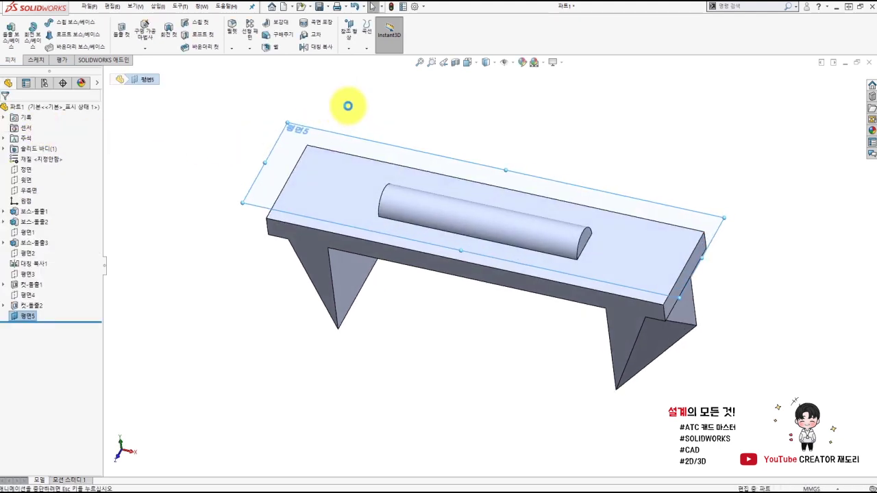
{"action": "key", "text": "c"}
{"action": "left_click", "coordinate": [330, 266]}
{"action": "left_click", "coordinate": [342, 271]}
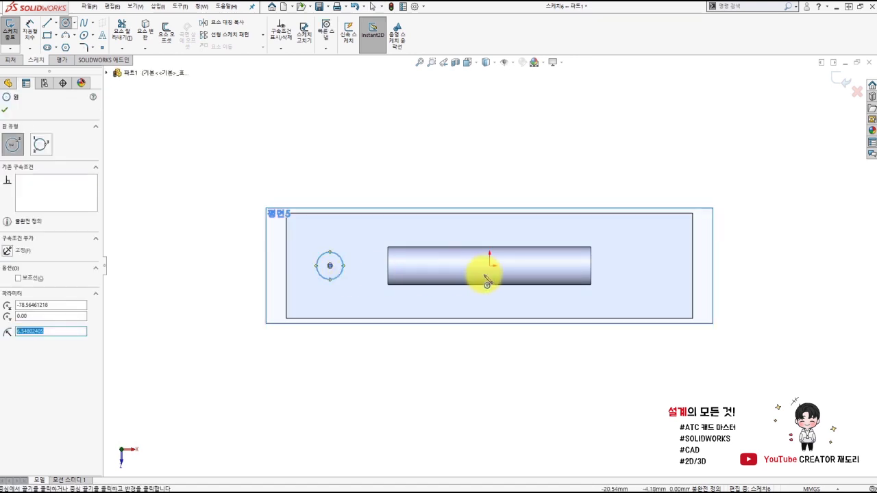
{"action": "left_click", "coordinate": [649, 266]}
{"action": "left_click", "coordinate": [654, 282]}
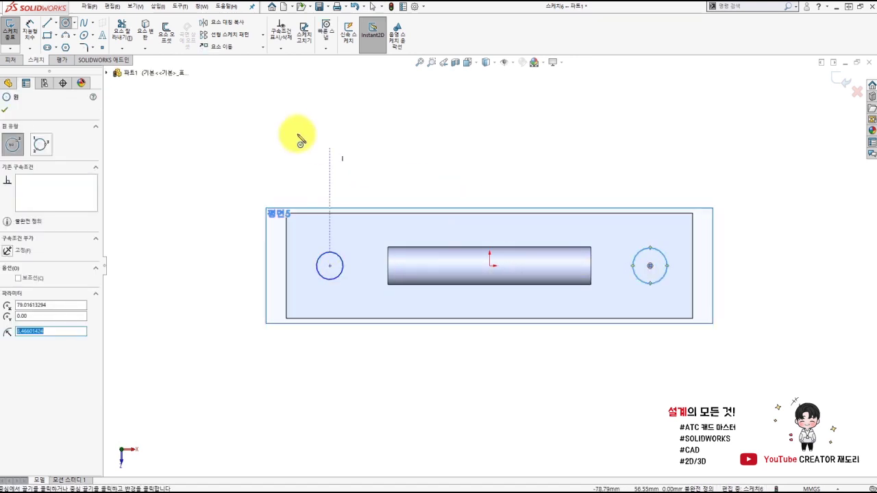
{"action": "left_click", "coordinate": [30, 32]}
{"action": "left_click", "coordinate": [335, 253]}
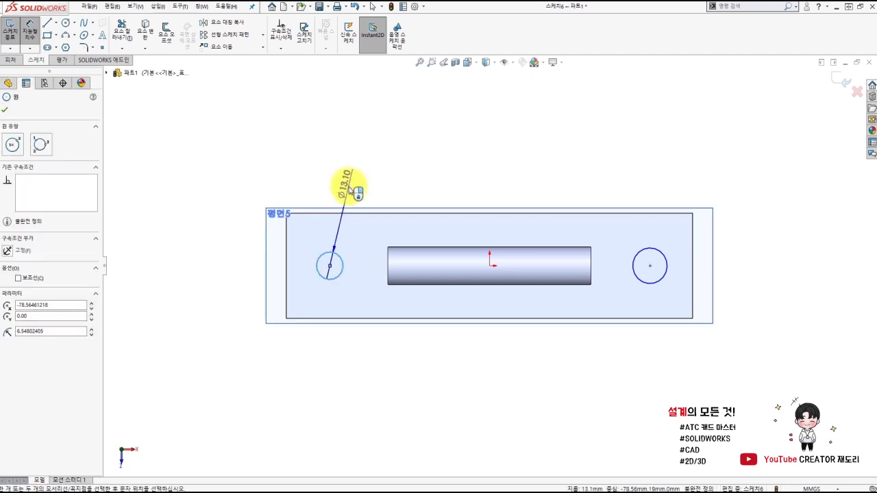
{"action": "left_click", "coordinate": [349, 184]}
{"action": "key", "text": "Return"}
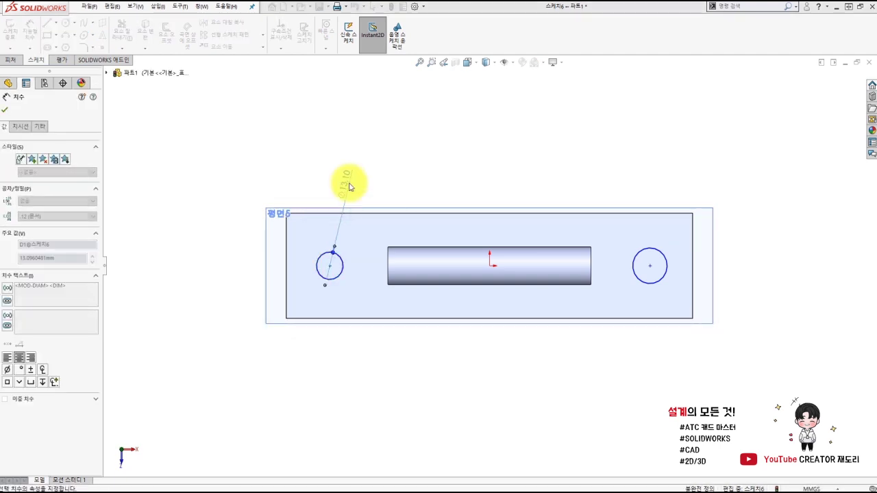
{"action": "key", "text": "Escape"}
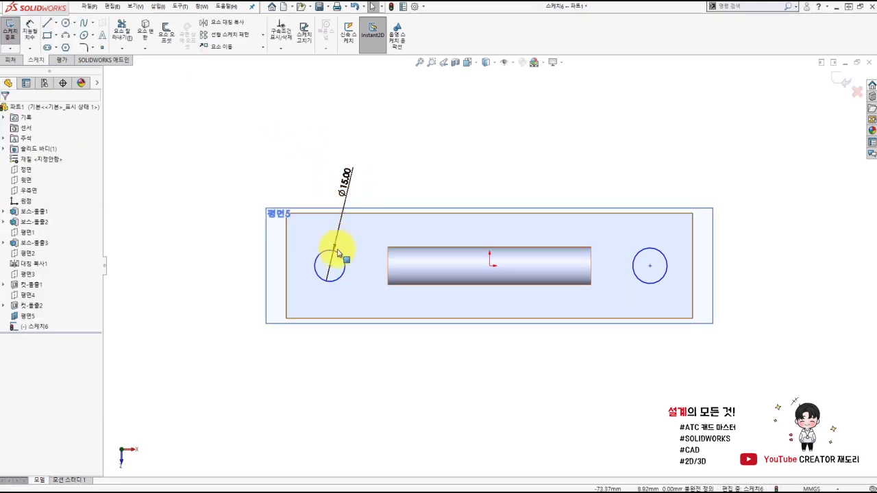
Make both circle centres Horizontal with the origin and the two circles Equal
{"action": "left_click", "coordinate": [330, 267]}
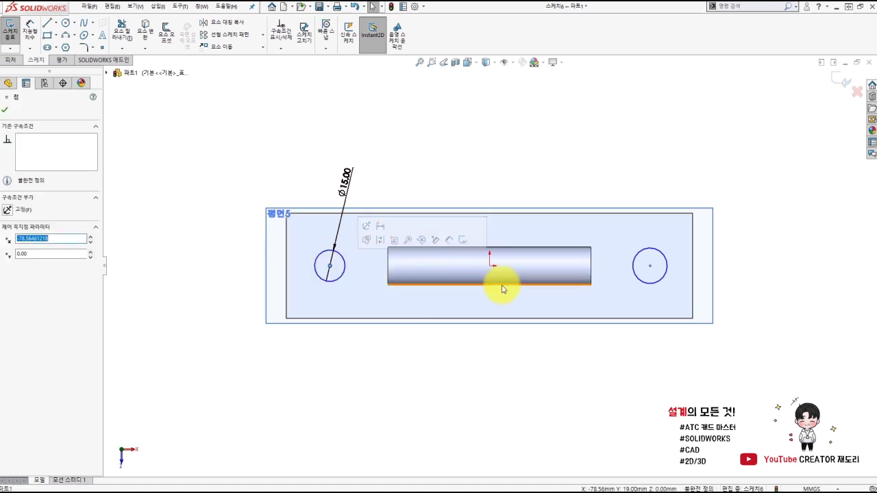
{"action": "left_click", "coordinate": [486, 269]}
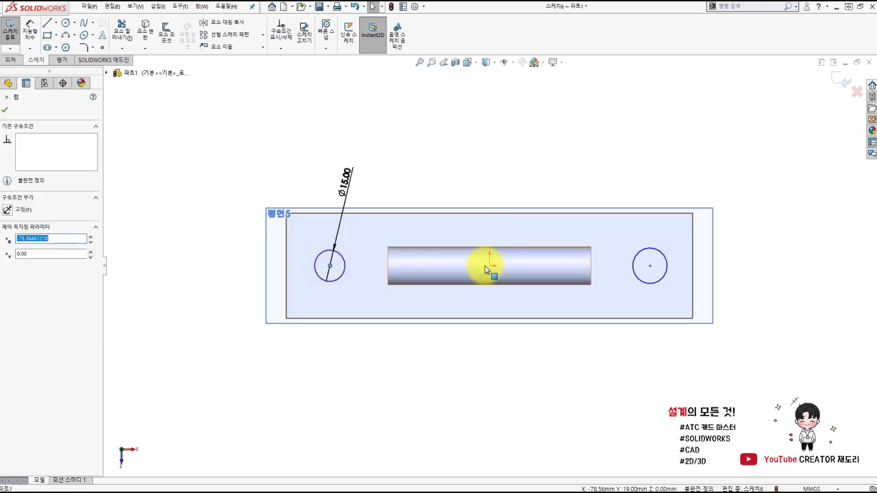
{"action": "left_click", "coordinate": [650, 267], "text": "ctrl"}
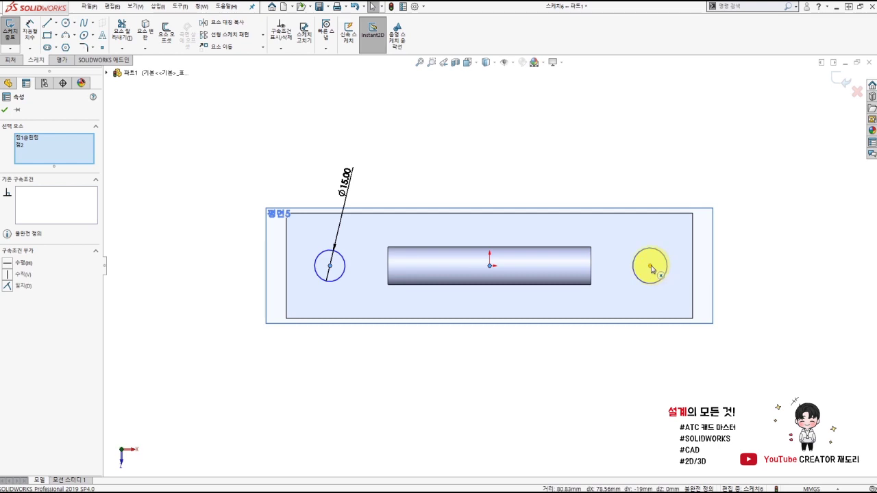
{"action": "left_click", "coordinate": [650, 266], "text": "ctrl"}
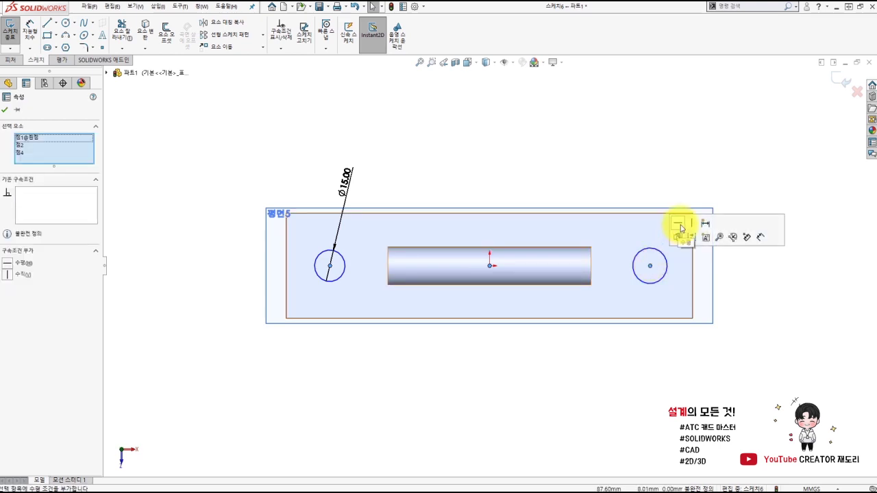
{"action": "left_click", "coordinate": [568, 178]}
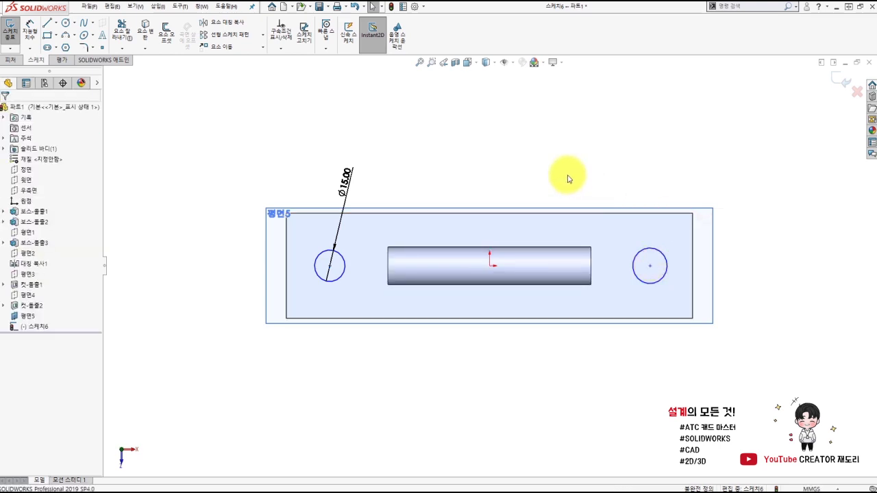
{"action": "left_click", "coordinate": [659, 250]}
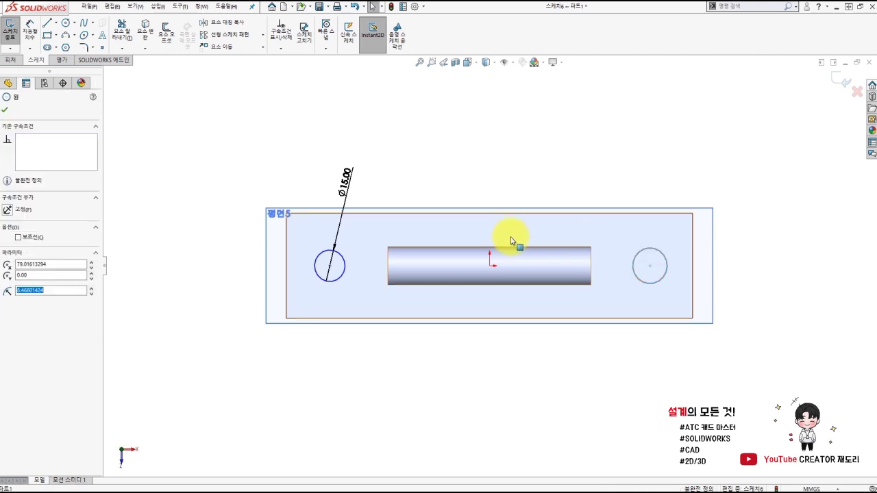
{"action": "left_click", "coordinate": [343, 254], "text": "ctrl"}
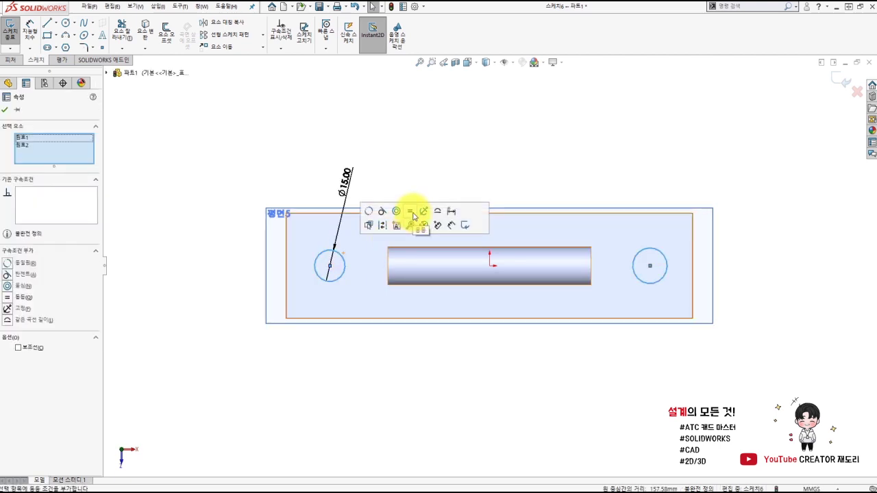
{"action": "left_click", "coordinate": [476, 180]}
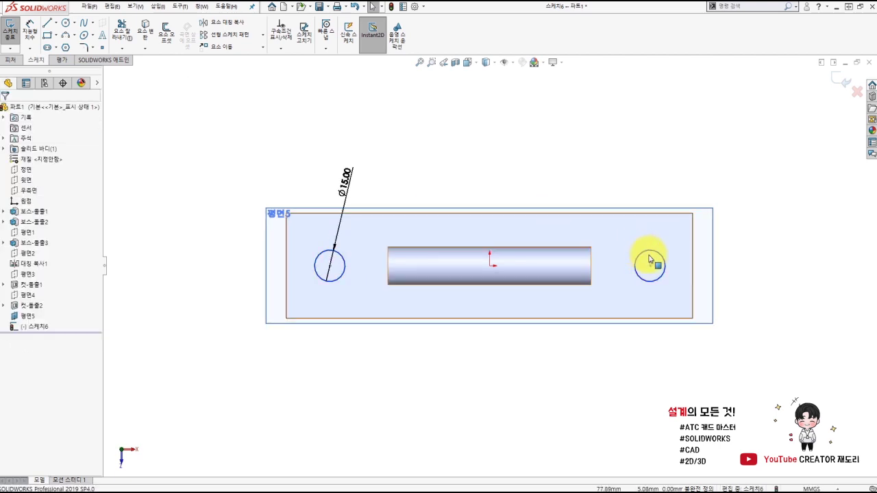
{"action": "left_click", "coordinate": [652, 250]}
{"action": "left_click", "coordinate": [483, 161]}
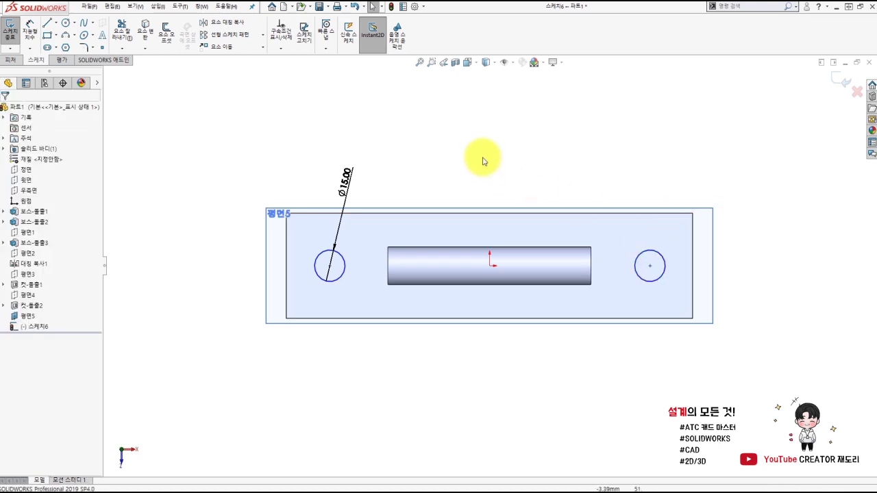
Dimension each circle centre 80 mm from the origin
{"action": "right_click_drag", "start_coordinate": [483, 161], "coordinate": [455, 141]}
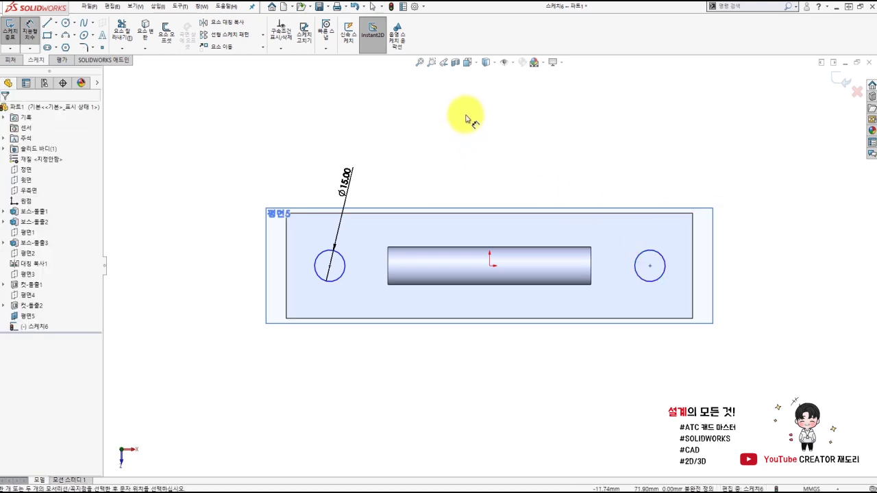
{"action": "left_click", "coordinate": [331, 269]}
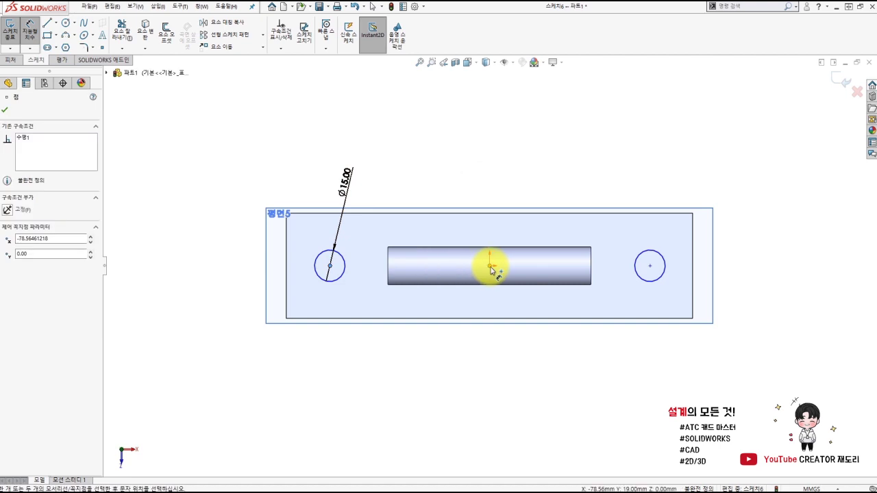
{"action": "left_click", "coordinate": [491, 266]}
{"action": "left_click", "coordinate": [432, 157]}
{"action": "type", "text": "80"}
{"action": "key", "text": "Return"}
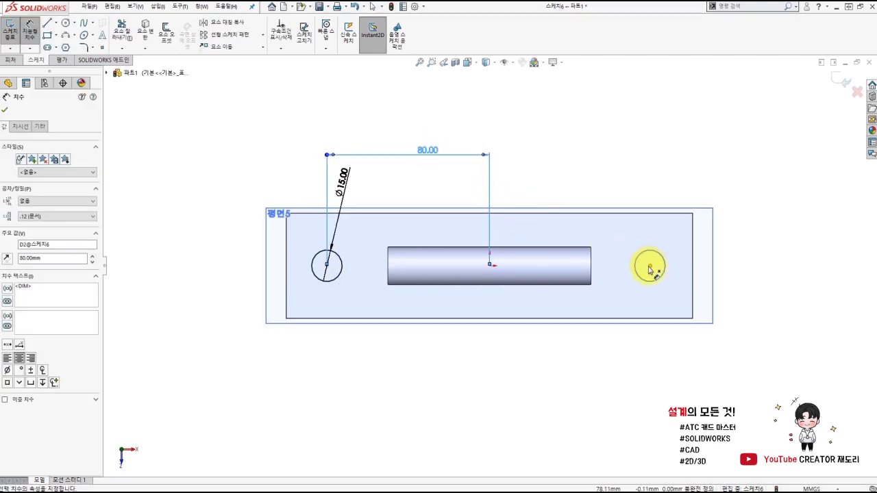
{"action": "left_click", "coordinate": [650, 266]}
{"action": "left_click", "coordinate": [490, 267]}
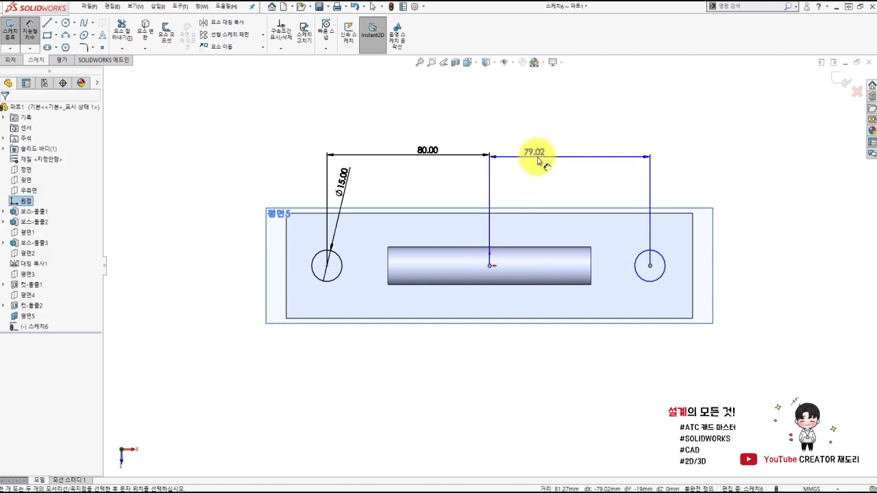
{"action": "left_click", "coordinate": [557, 161]}
{"action": "type", "text": "80"}
{"action": "key", "text": "Return"}
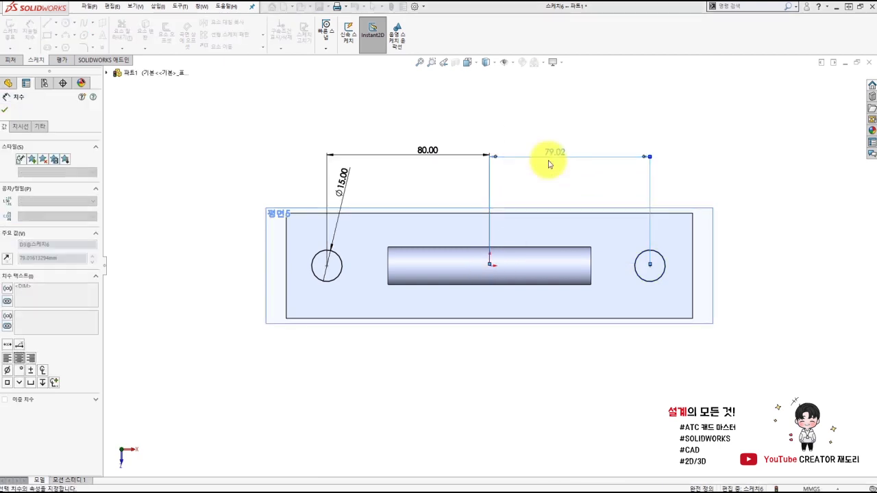
{"action": "mouse_move", "coordinate": [517, 267]}
{"action": "middle_mouse_down"}
{"action": "mouse_move", "coordinate": [434, 299]}
{"action": "mouse_move", "coordinate": [441, 180]}
{"action": "middle_mouse_up"}
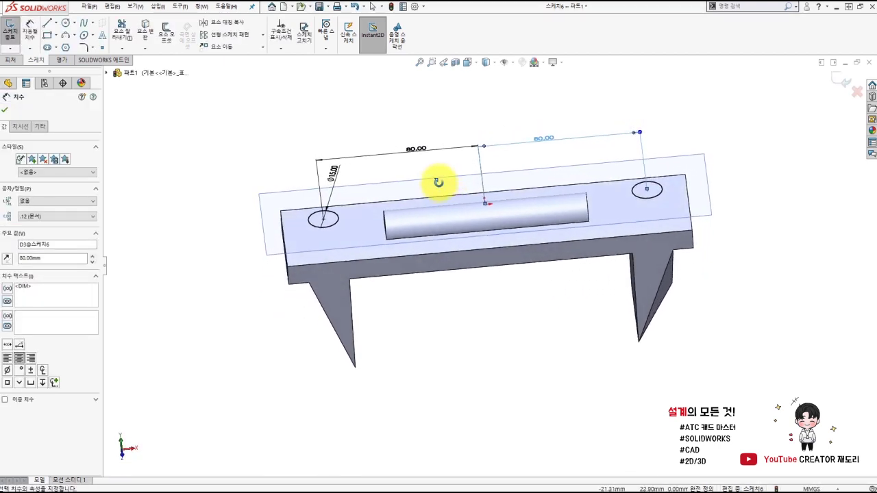
{"action": "left_click", "coordinate": [13, 62]}
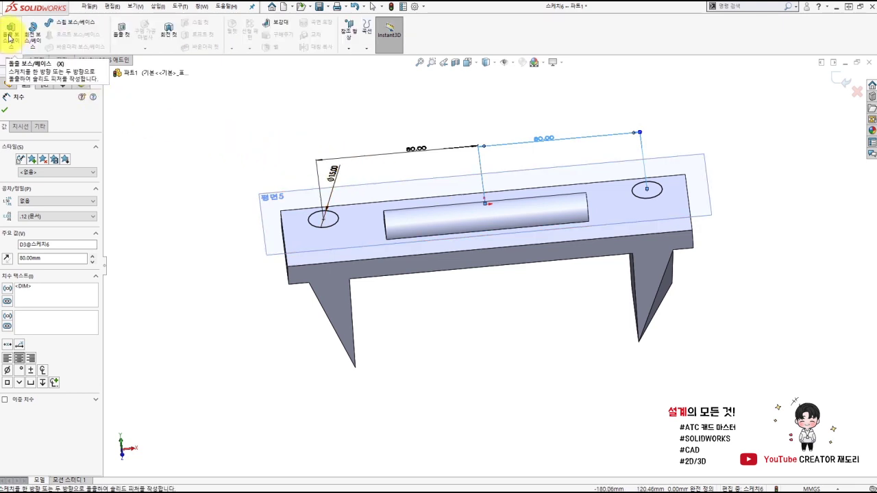
Extrude both Ø15 circles Up To Surface onto the plate's top face, forming two pegs
{"action": "middle_click_drag", "start_coordinate": [205, 191], "coordinate": [347, 212]}
{"action": "key", "text": "e"}
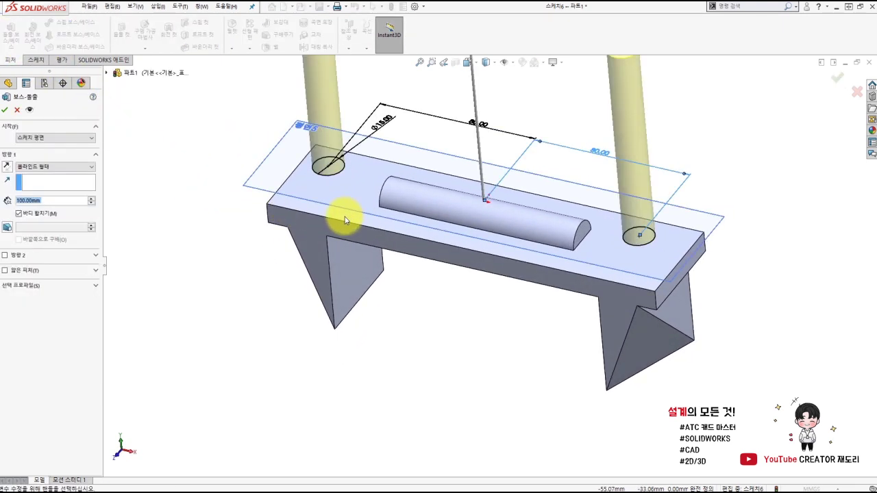
{"action": "left_click", "coordinate": [42, 167]}
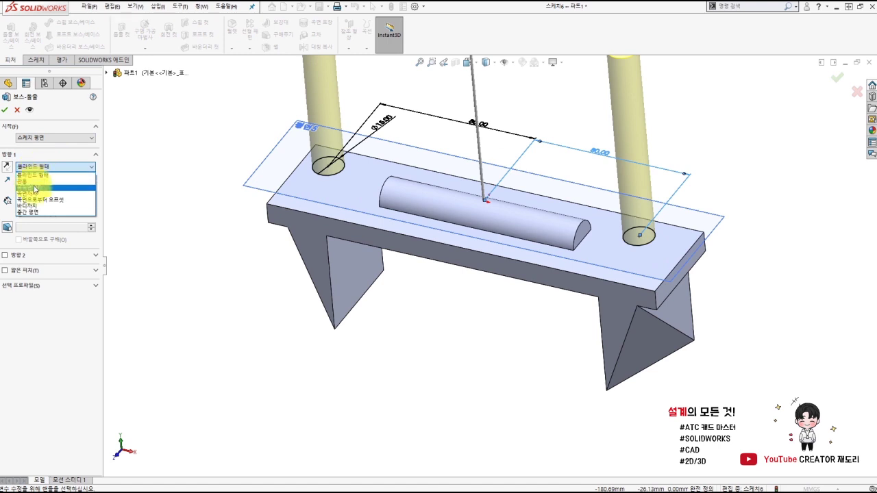
{"action": "left_click", "coordinate": [348, 221]}
{"action": "left_click", "coordinate": [6, 109]}
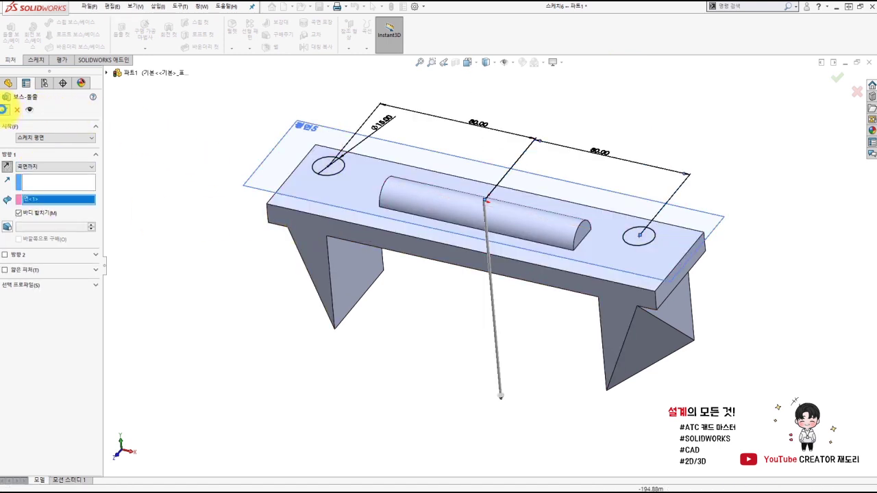
{"action": "left_click", "coordinate": [347, 132]}
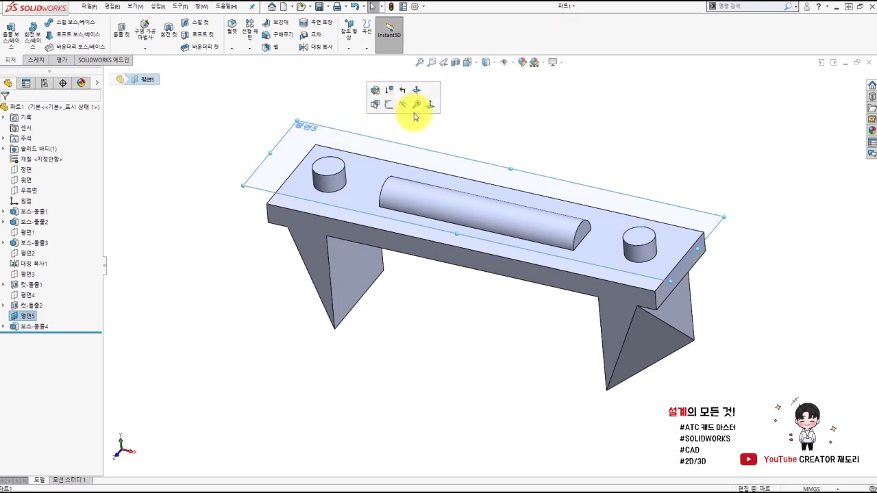
{"action": "left_click", "coordinate": [406, 111]}
{"action": "mouse_move", "coordinate": [406, 112]}
{"action": "middle_mouse_down"}
{"action": "mouse_move", "coordinate": [314, 196]}
{"action": "mouse_move", "coordinate": [260, 194]}
{"action": "mouse_move", "coordinate": [285, 210]}
{"action": "mouse_move", "coordinate": [479, 147]}
{"action": "middle_mouse_up"}
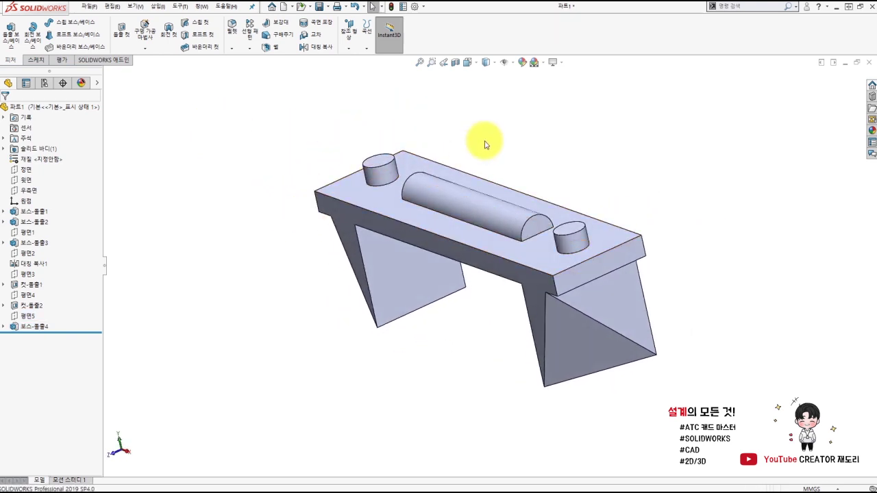
{"action": "key", "text": "ctrl+7"}
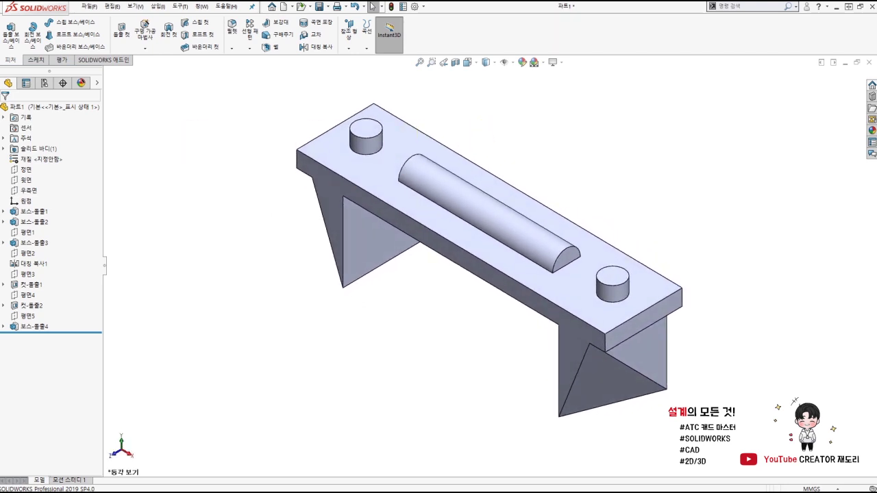